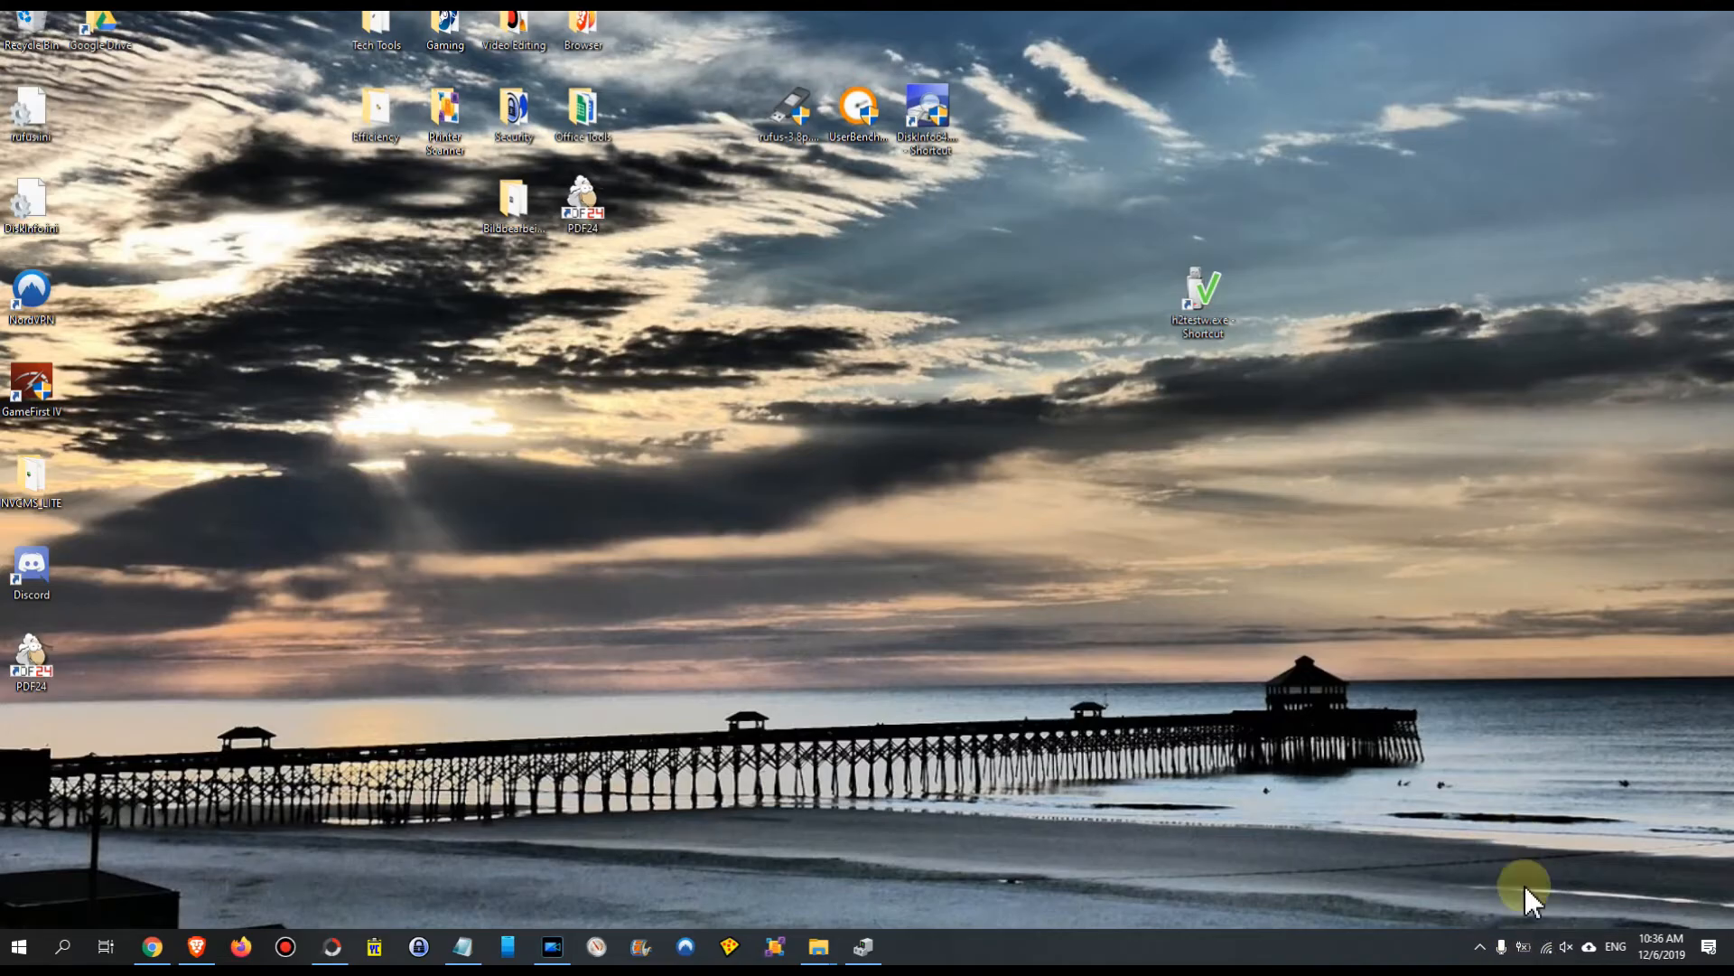
Open the advanced power settings of the Balanced plan and place the dialog near the middle of the screen.
{"action": "mouse_move", "coordinate": [1527, 950]}
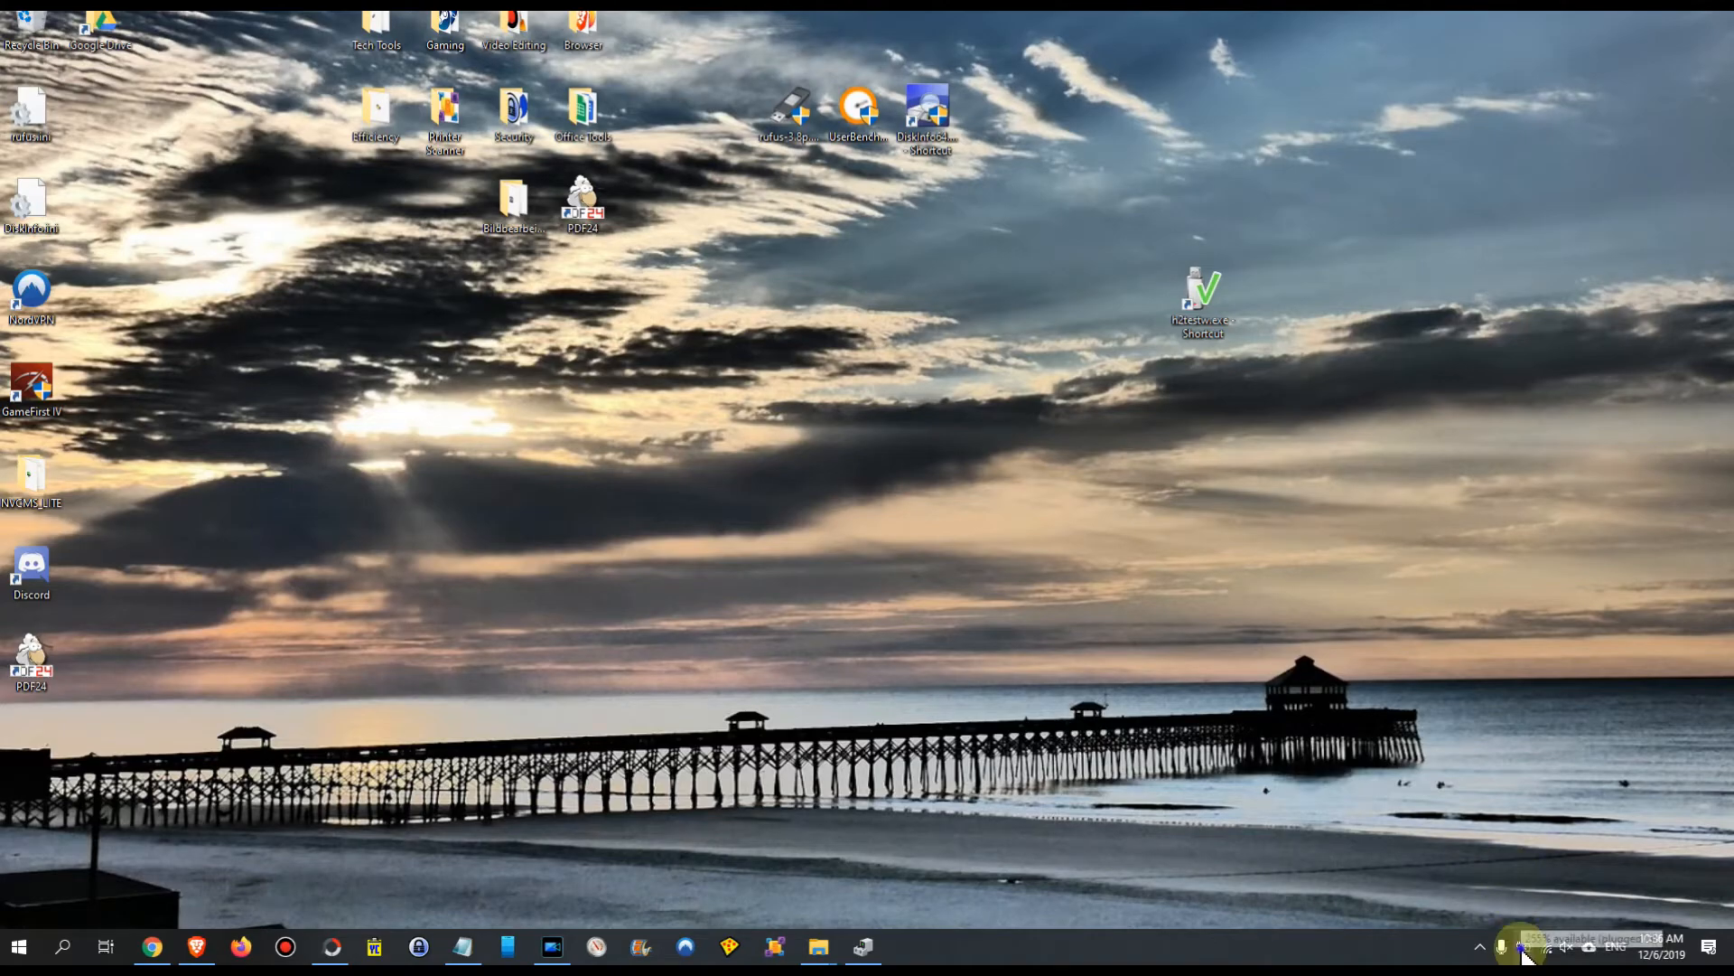
{"action": "right_click", "coordinate": [1525, 949]}
{"action": "left_click", "coordinate": [1553, 913]}
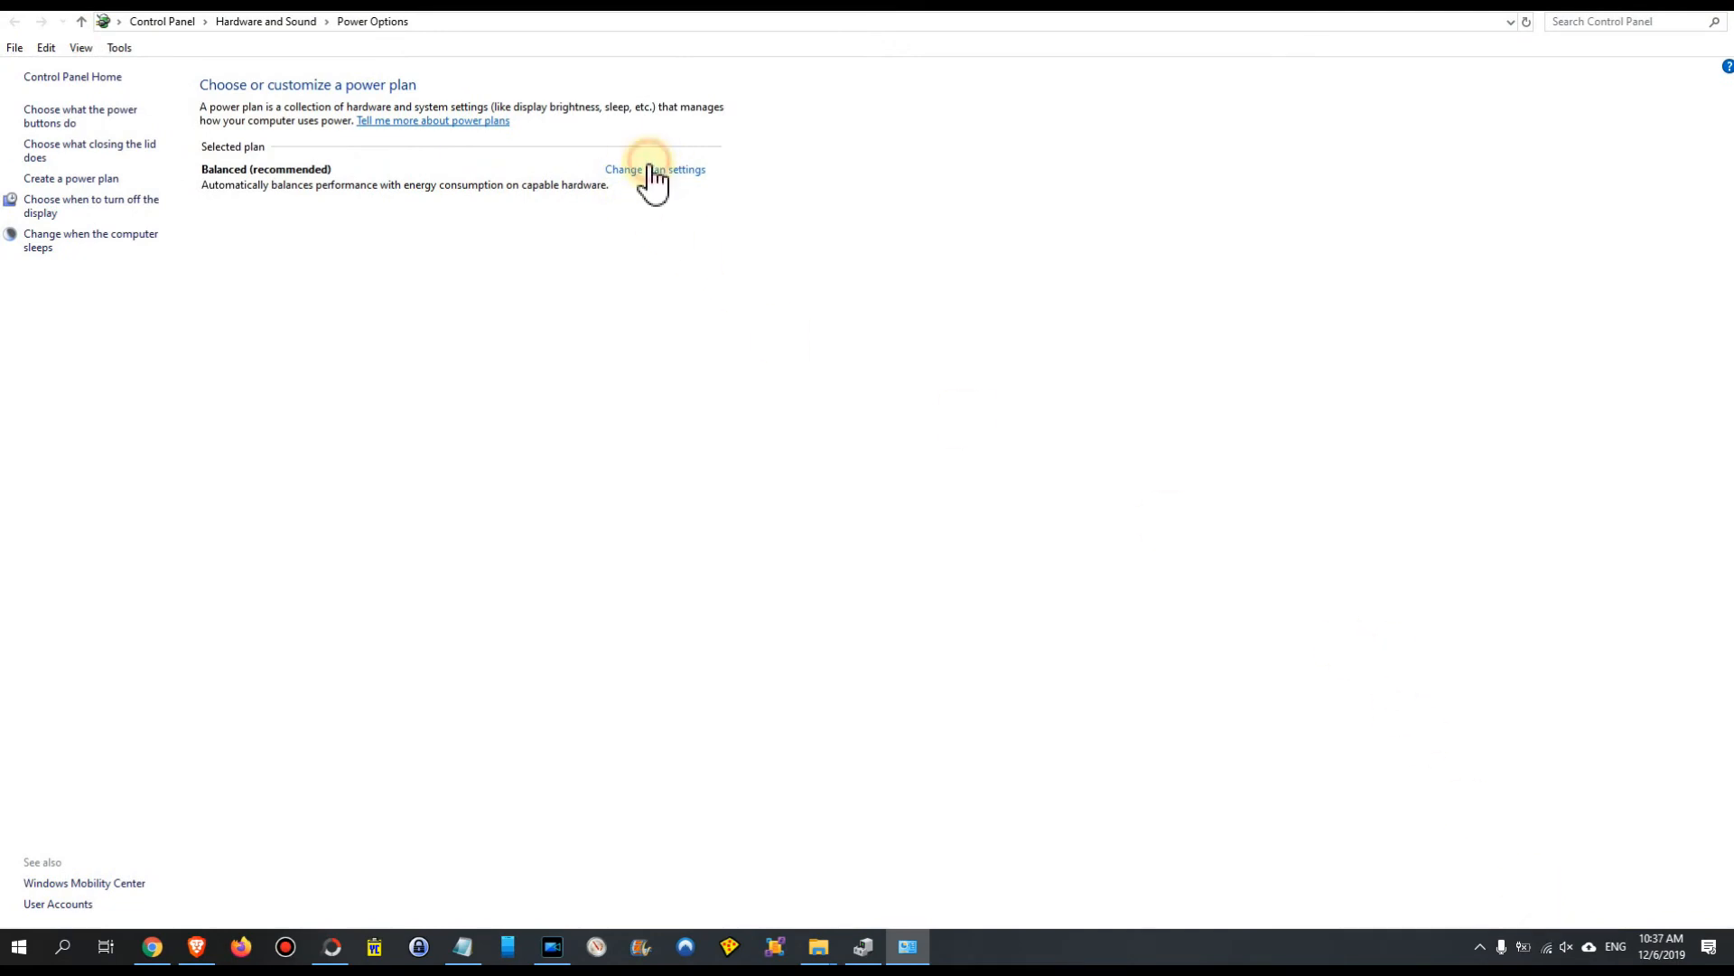
{"action": "left_click", "coordinate": [650, 171]}
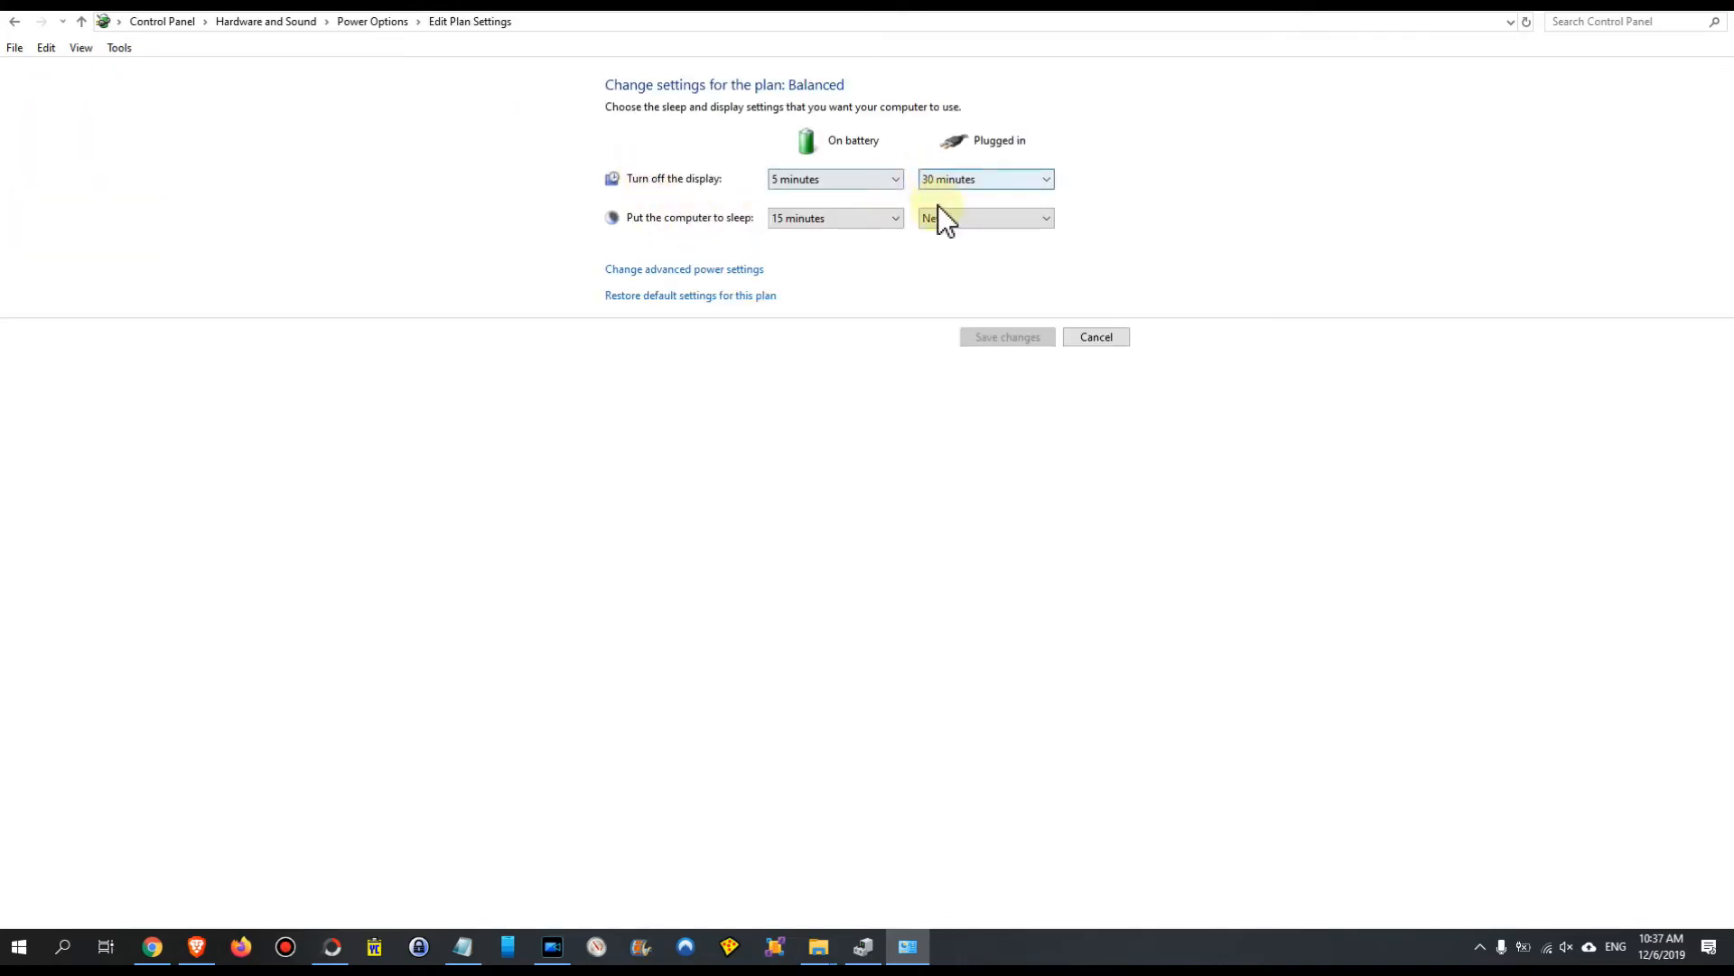
{"action": "left_click", "coordinate": [679, 270]}
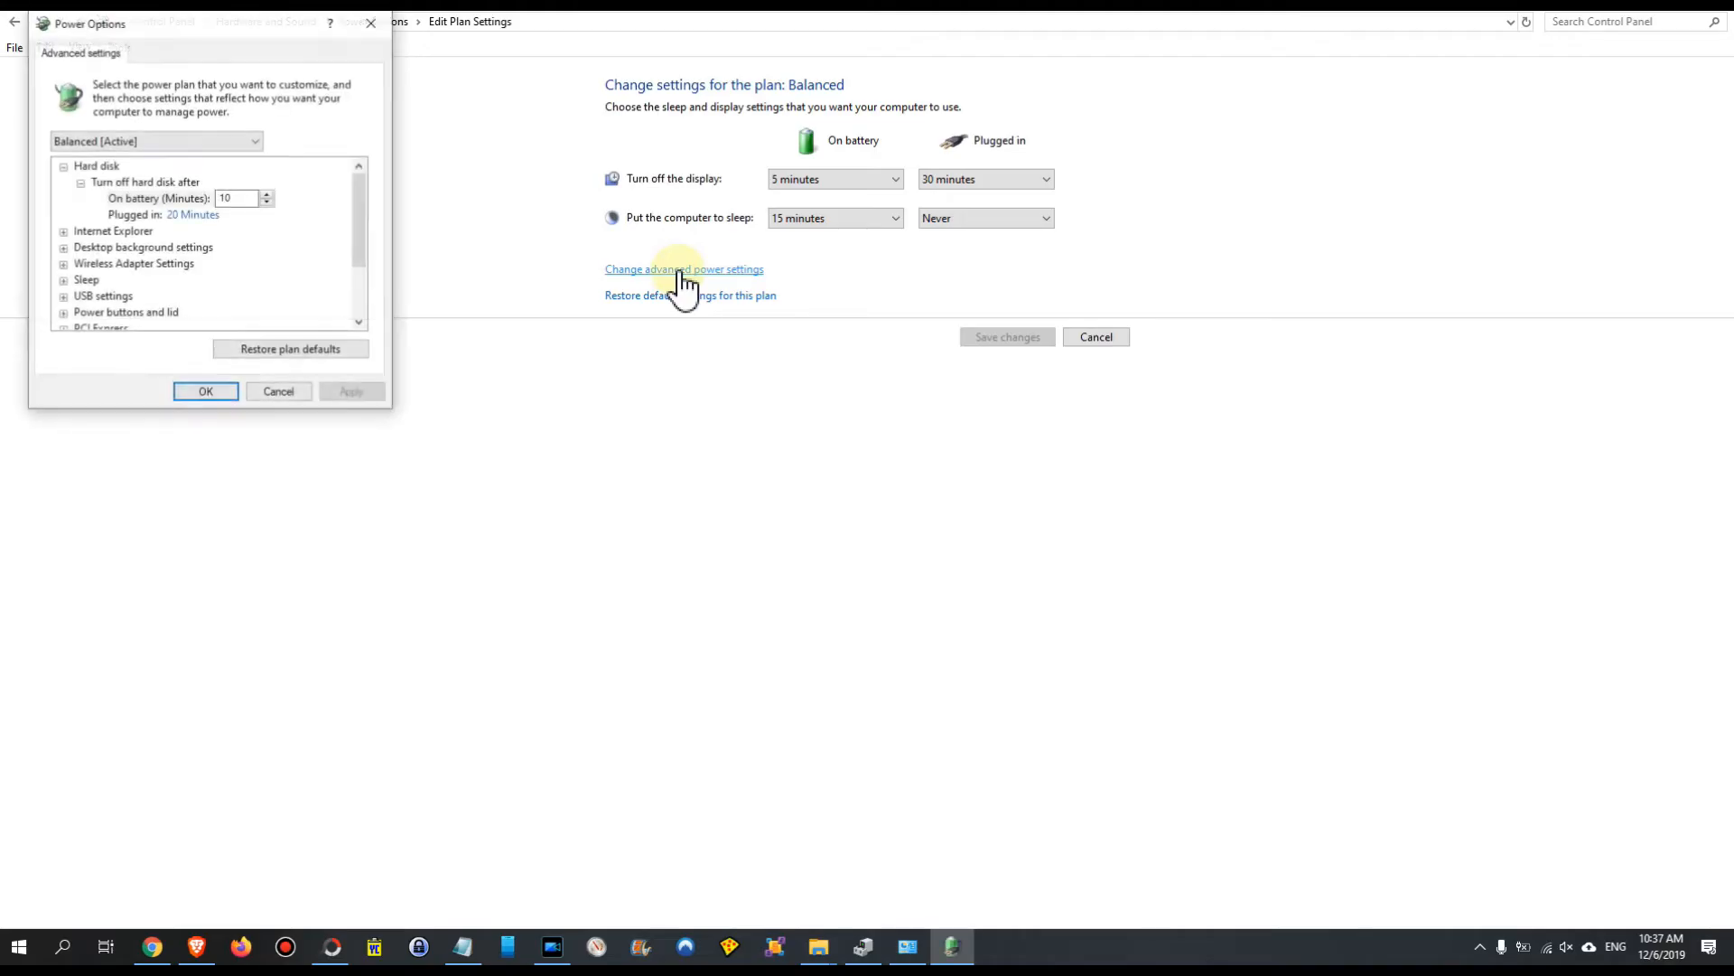
{"action": "left_click_drag", "start_coordinate": [237, 27], "coordinate": [851, 346]}
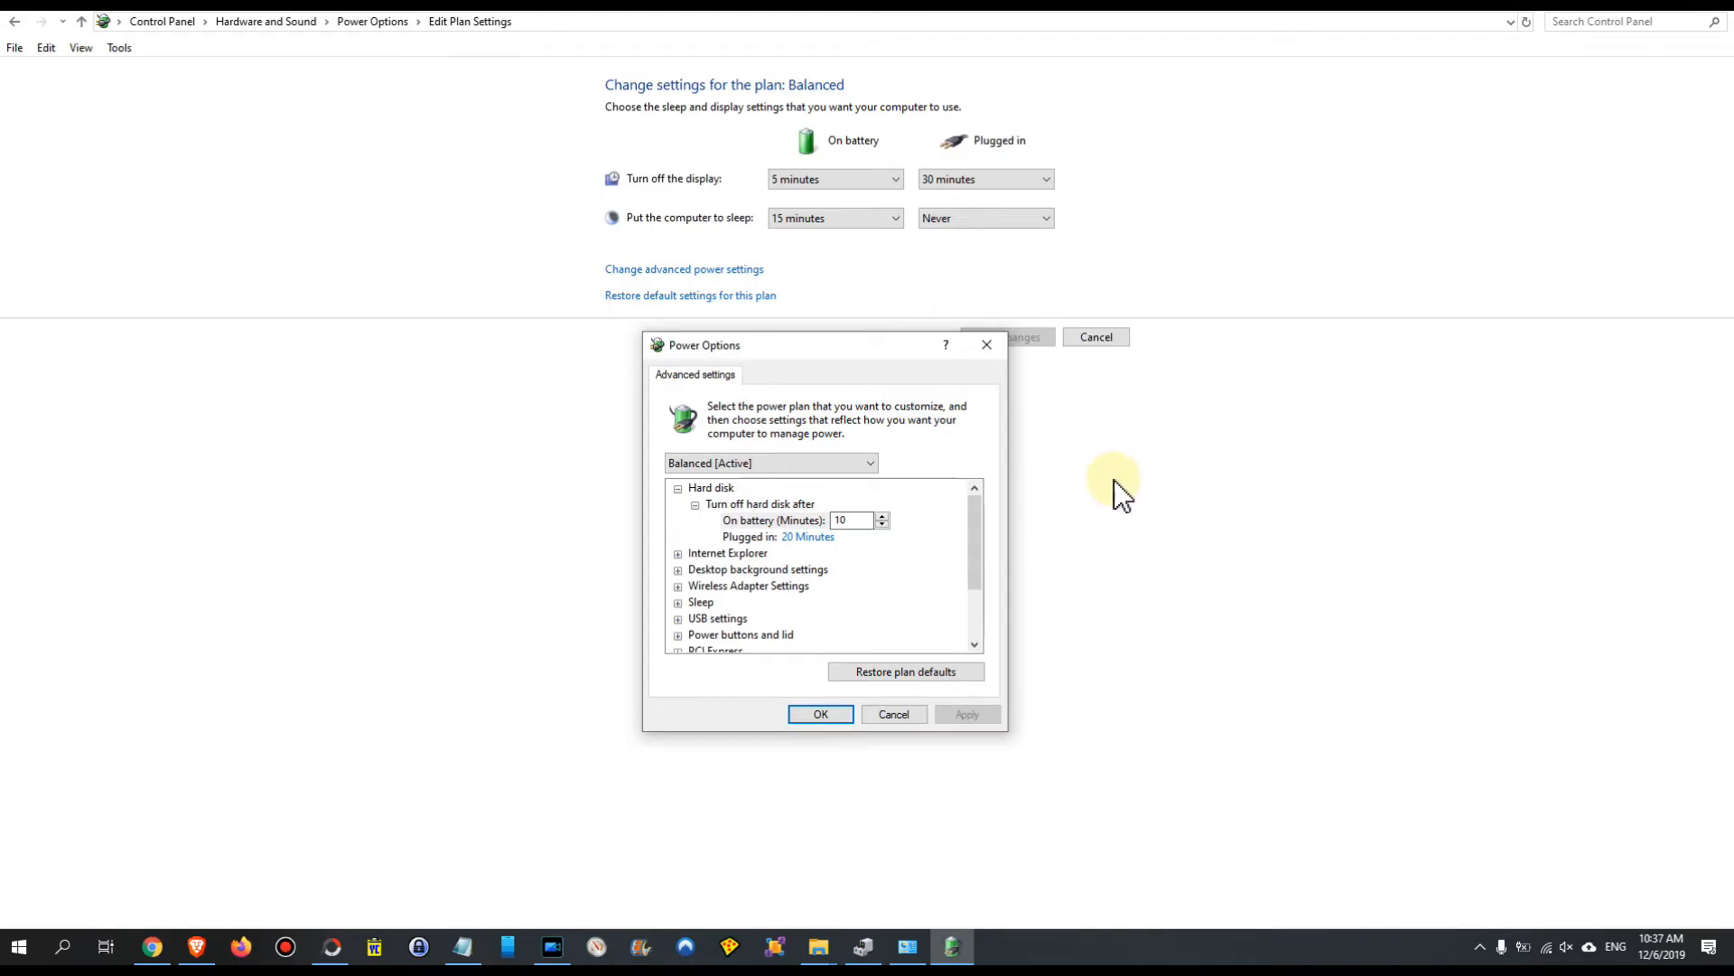
Examine the Sleep settings of the plan, including Sleep after, Allow hybrid sleep and Hibernate after.
{"action": "left_click", "coordinate": [678, 488]}
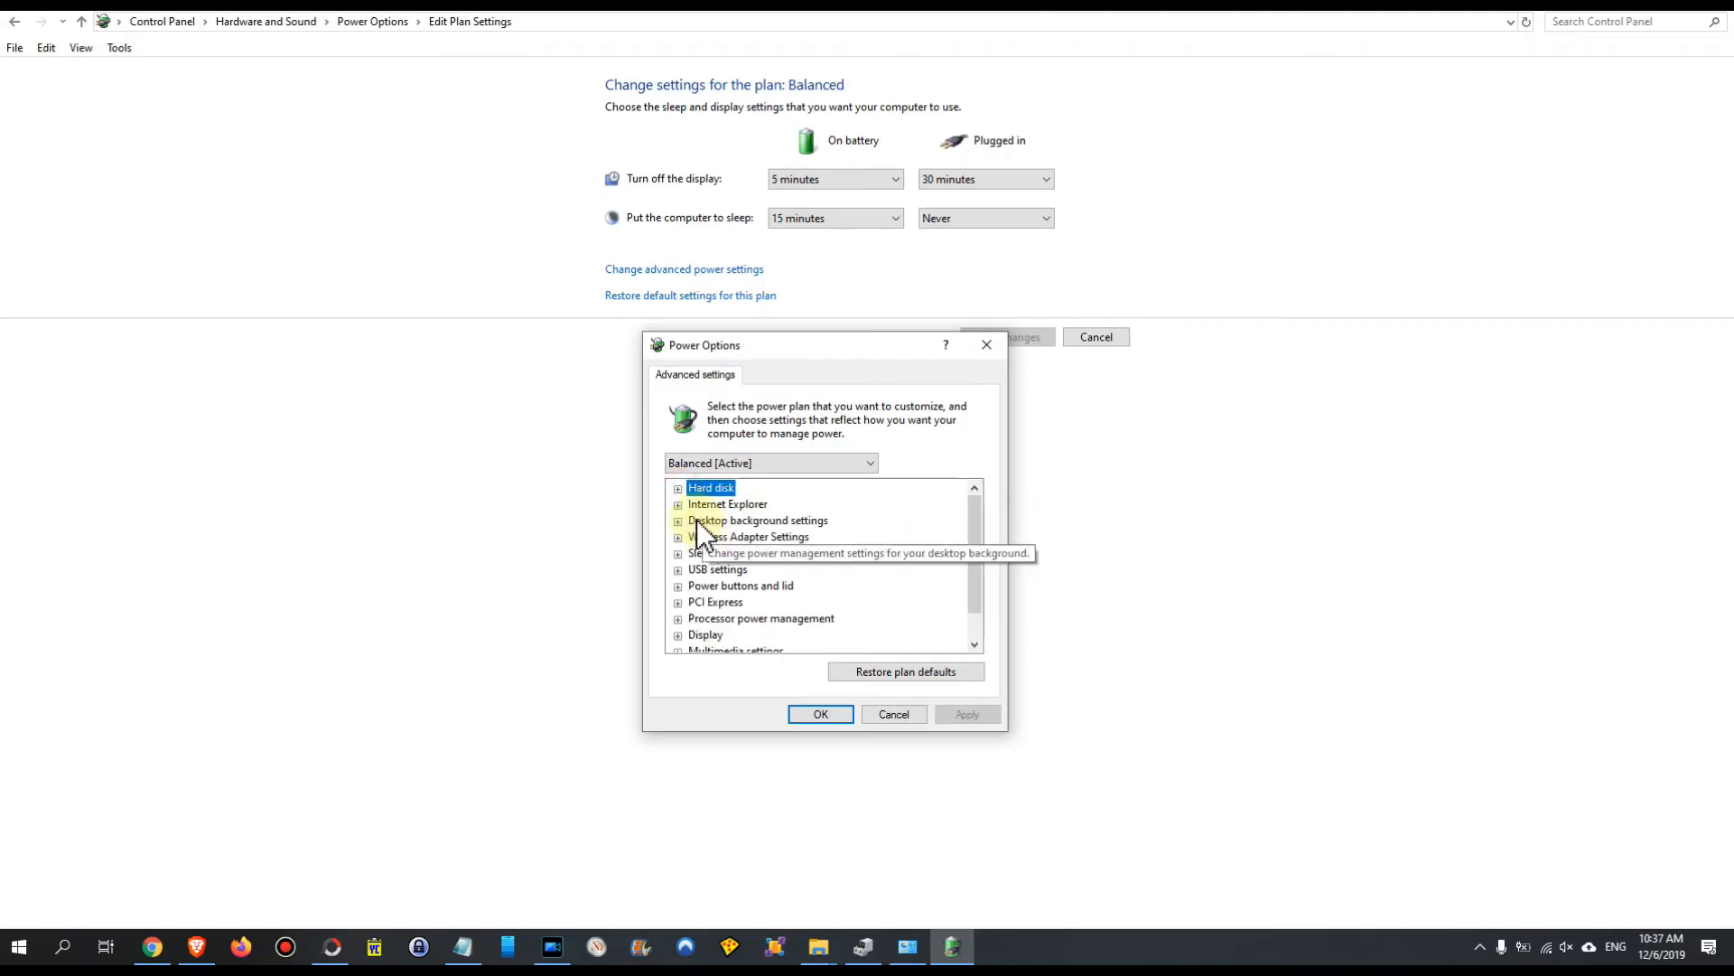
{"action": "left_click", "coordinate": [678, 554]}
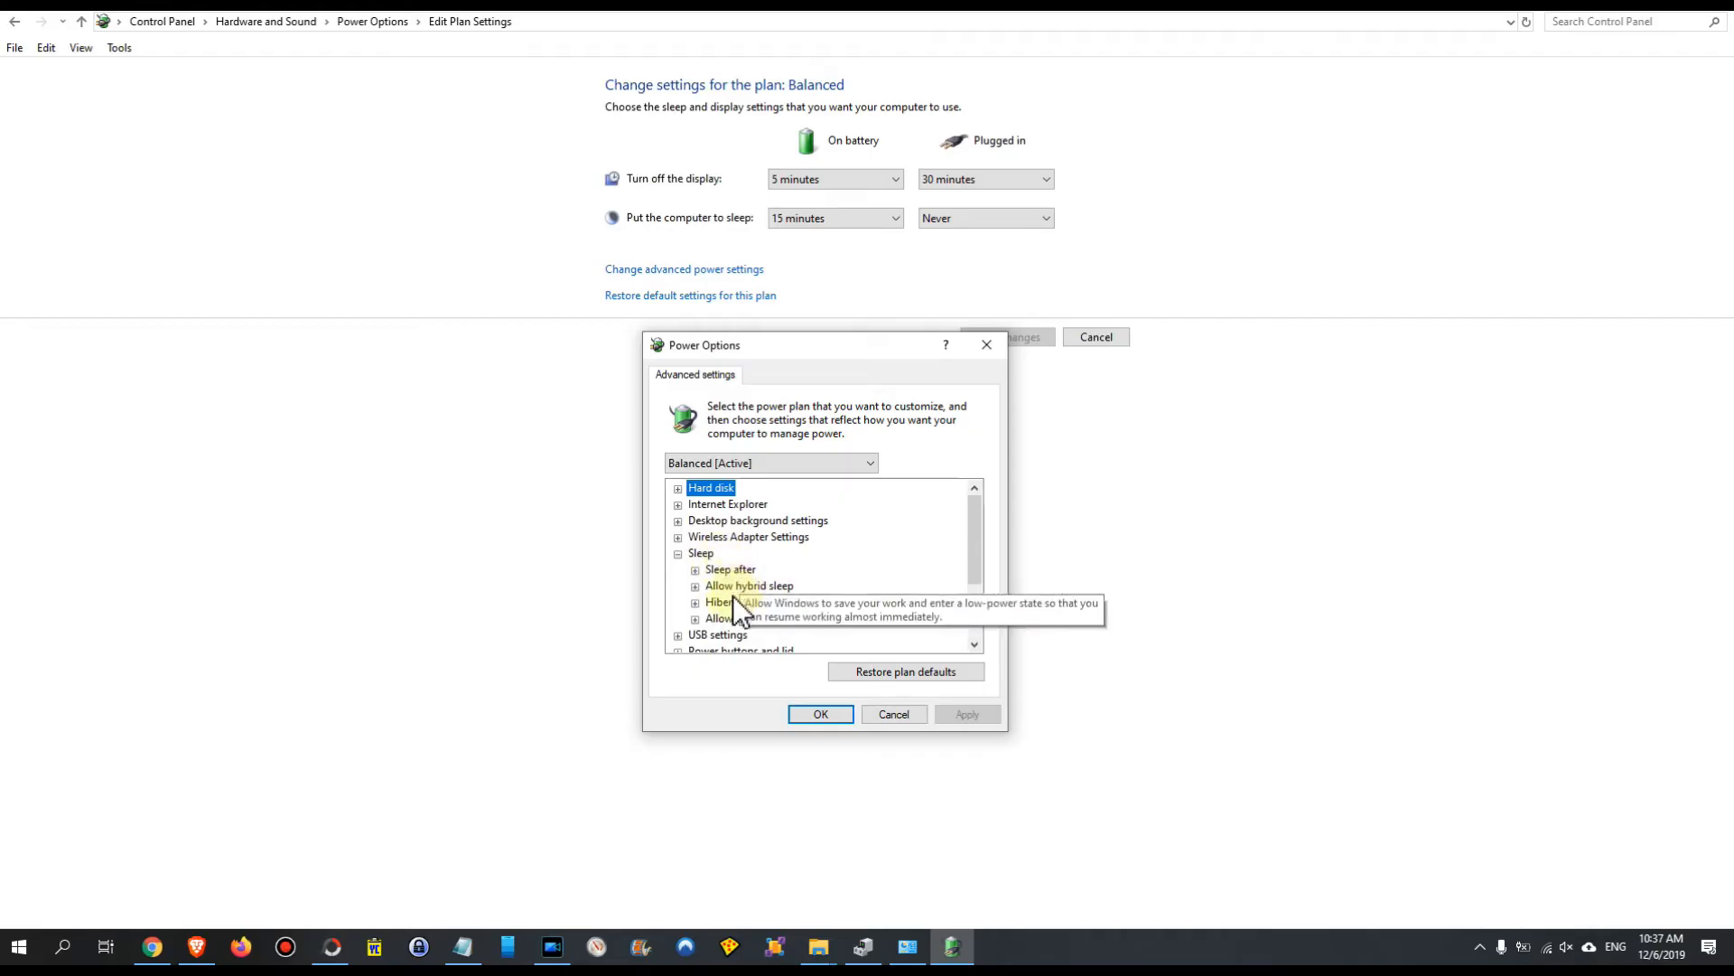
{"action": "left_click", "coordinate": [694, 570]}
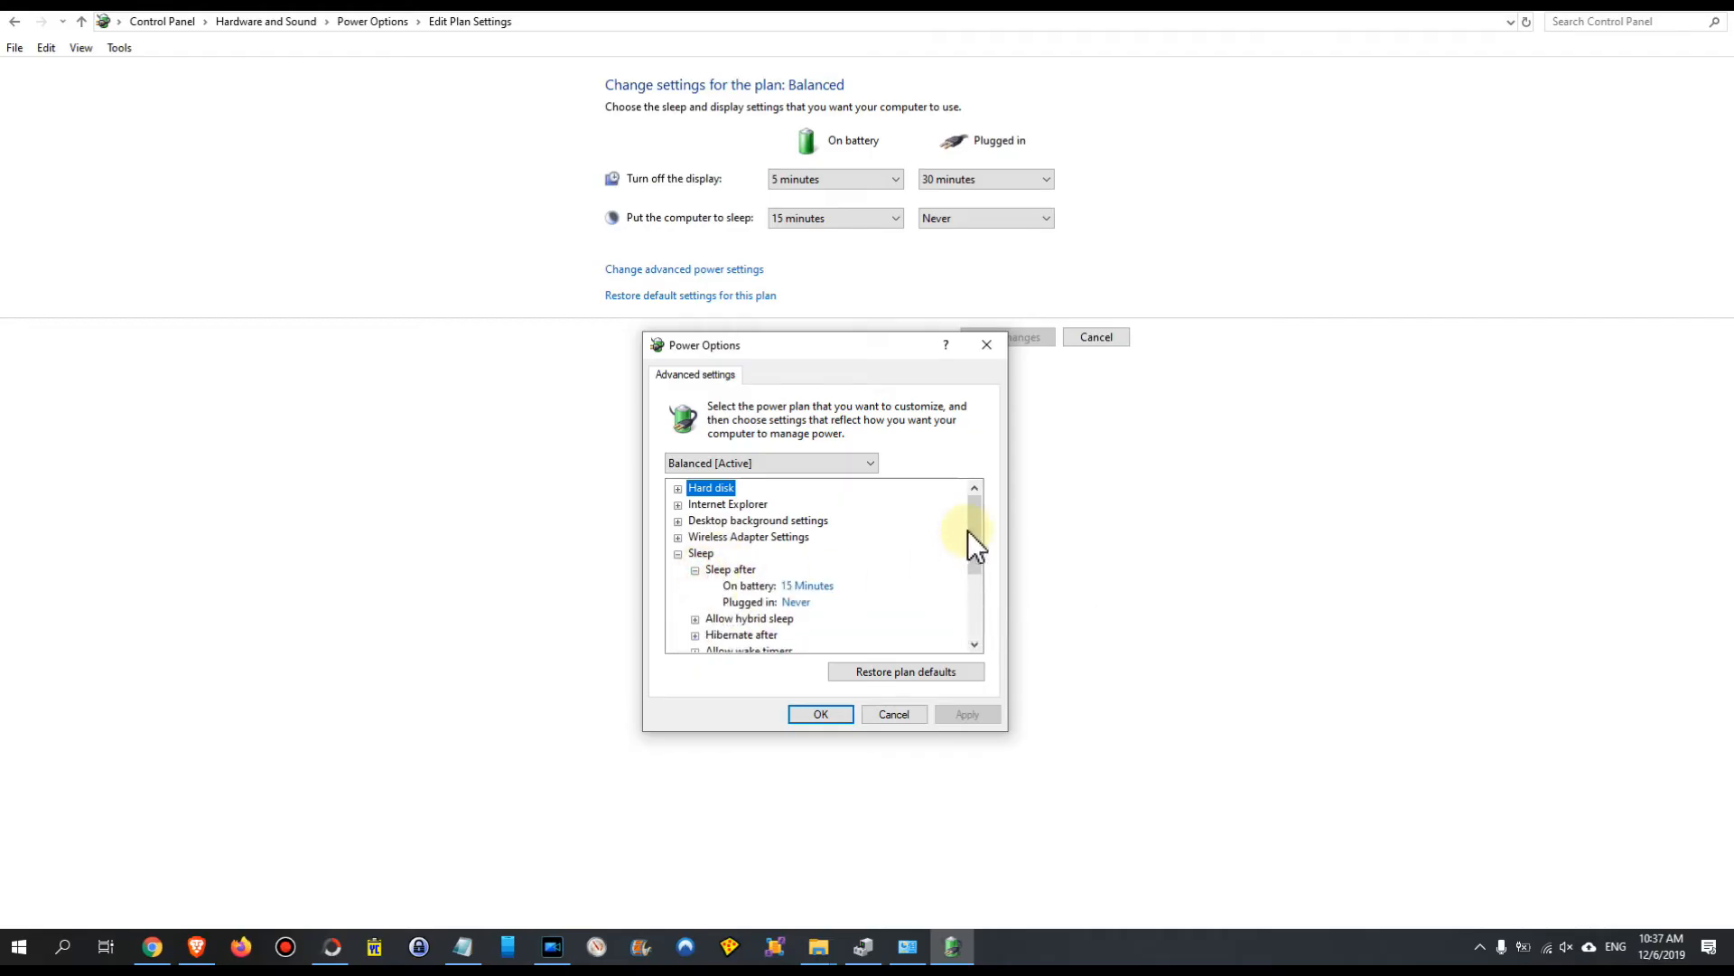
{"action": "left_click_drag", "start_coordinate": [967, 530], "coordinate": [977, 543]}
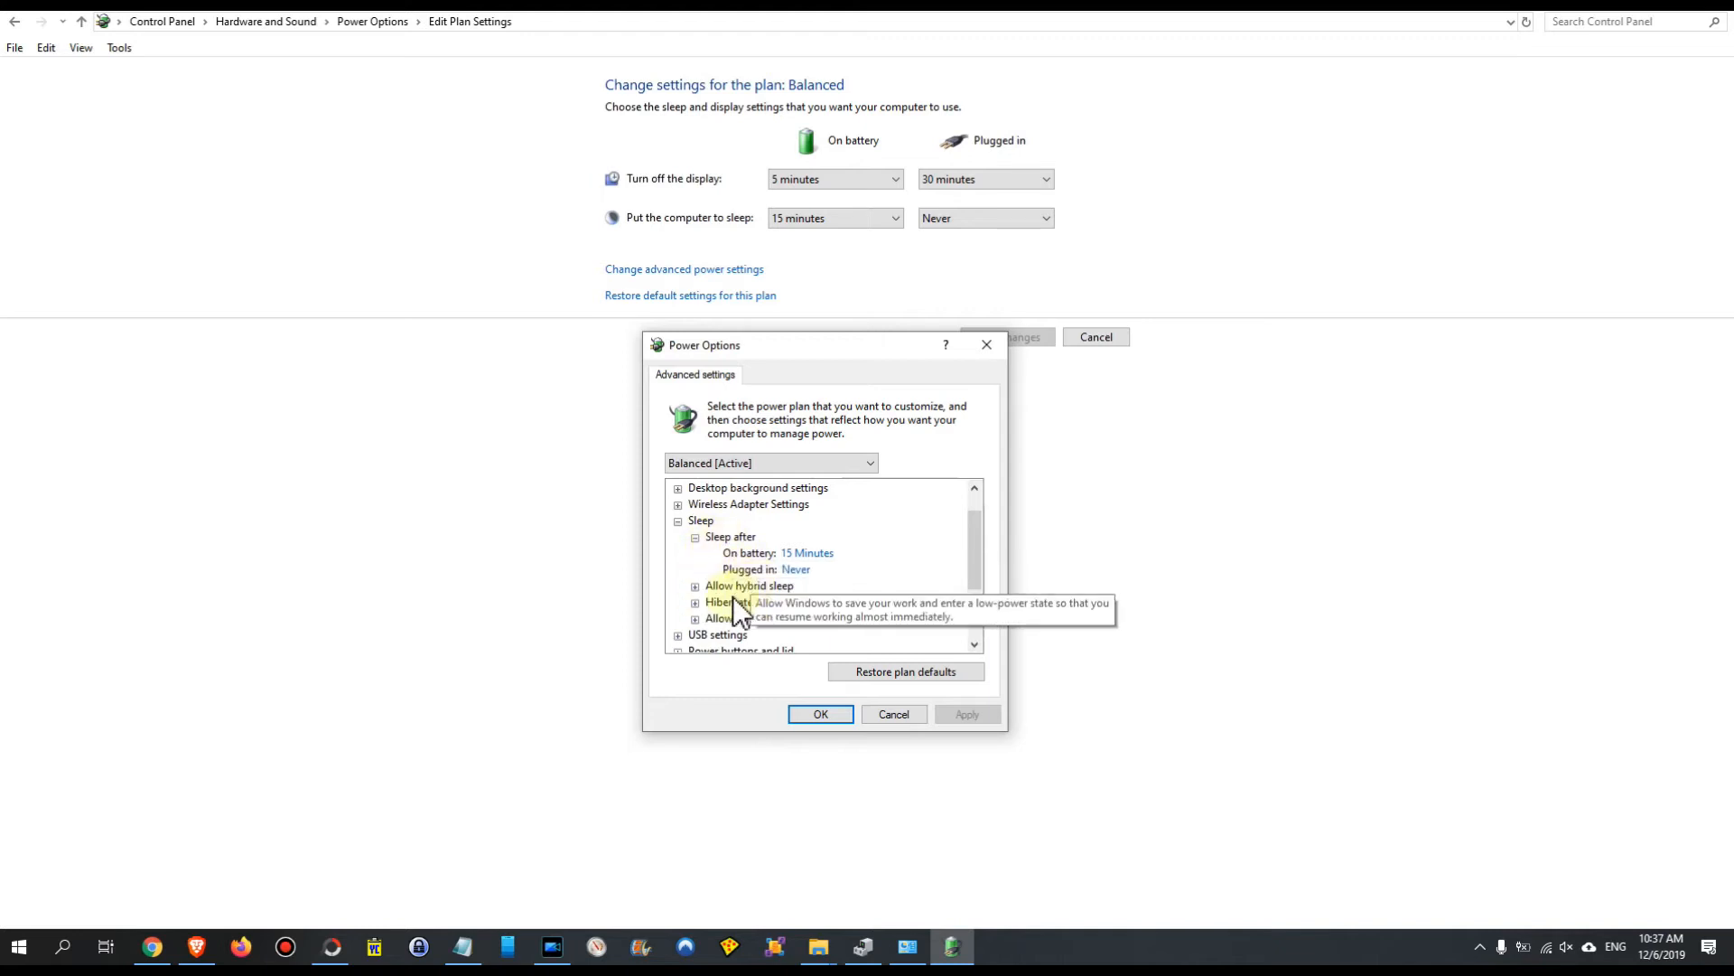
{"action": "left_click", "coordinate": [696, 587]}
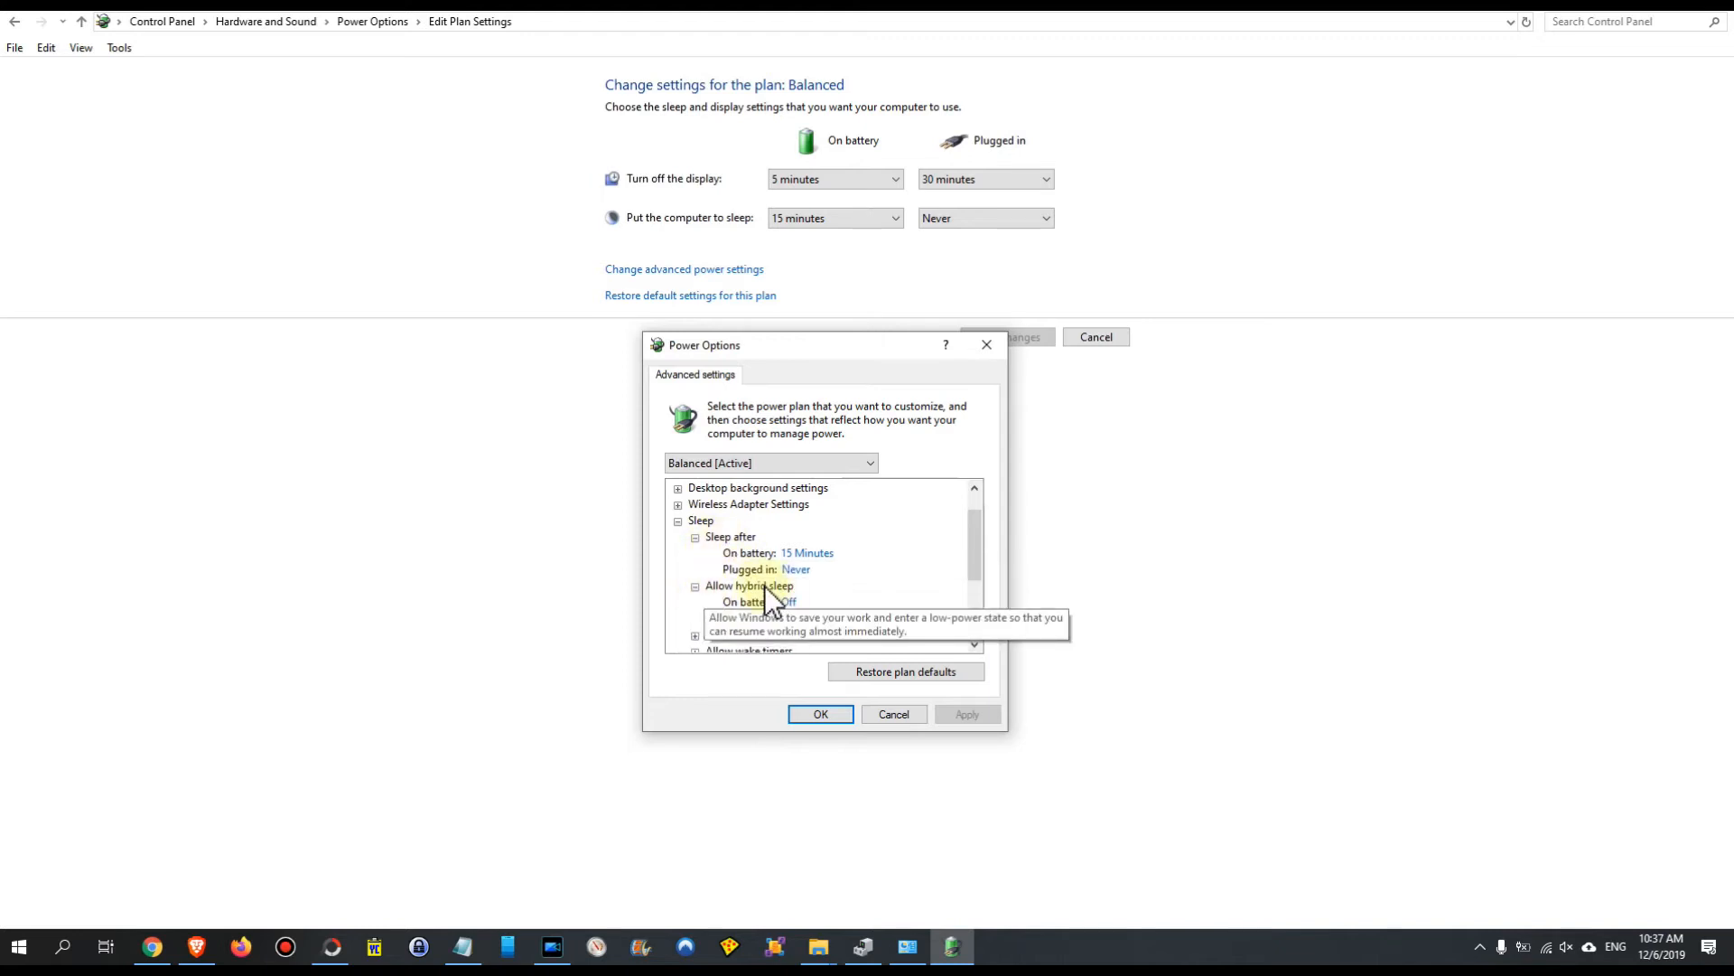
{"action": "left_click_drag", "start_coordinate": [978, 546], "coordinate": [979, 560]}
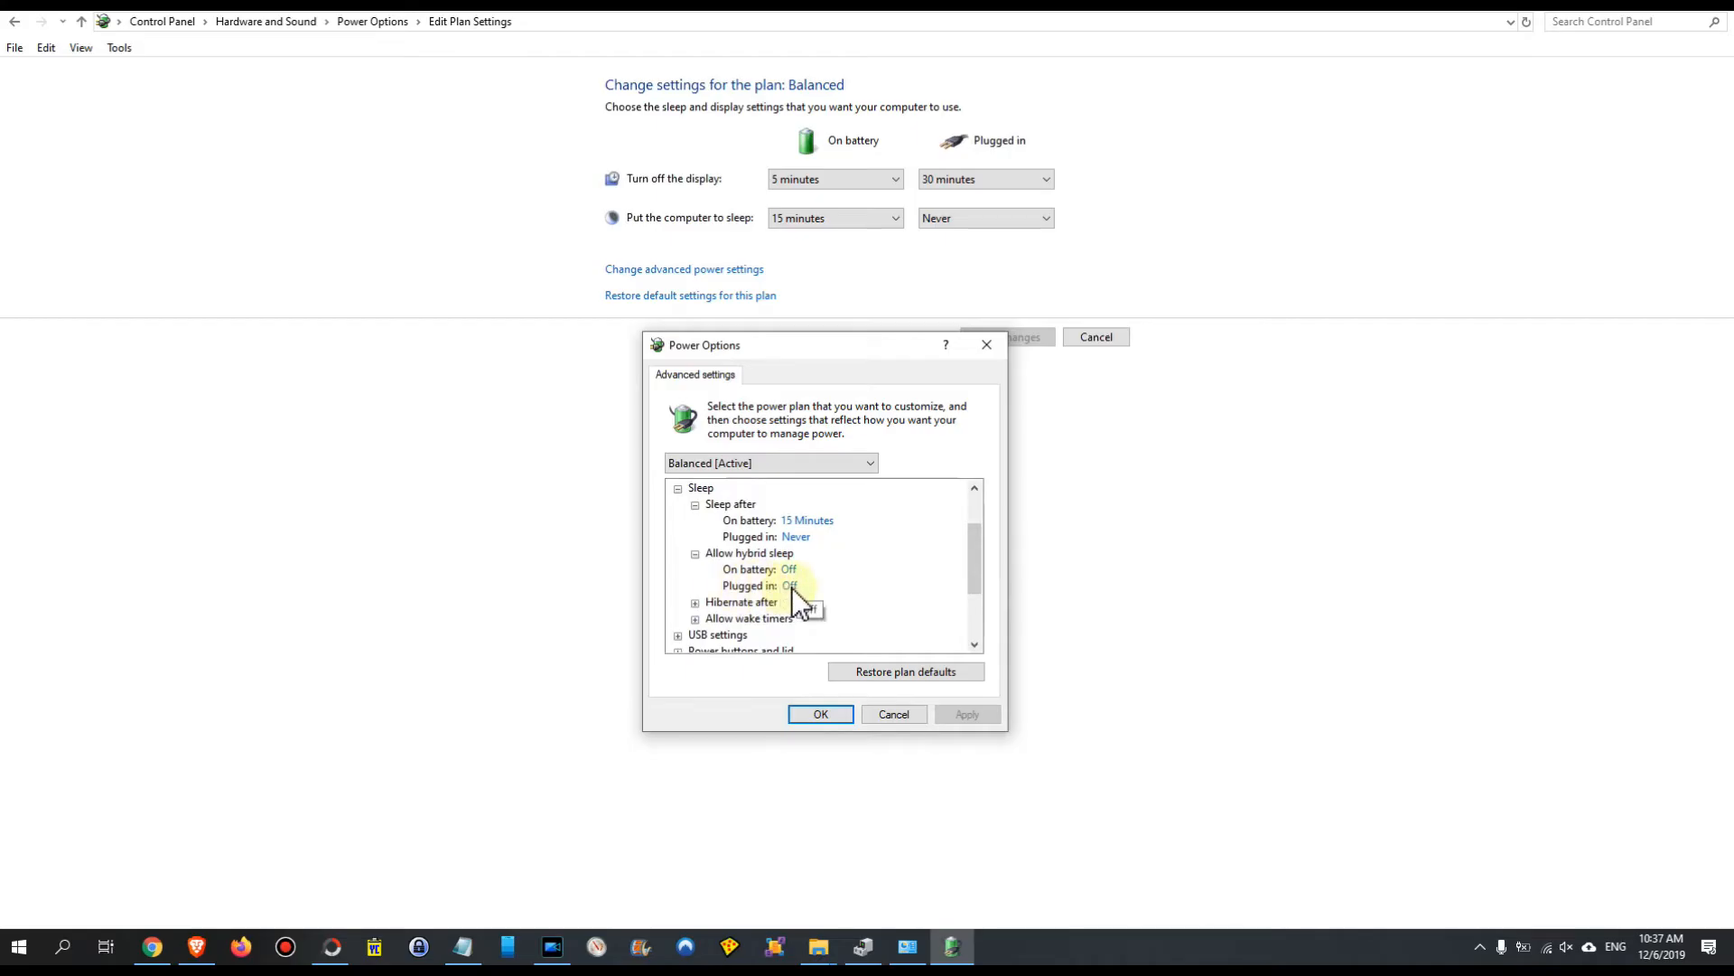
{"action": "left_click", "coordinate": [695, 602]}
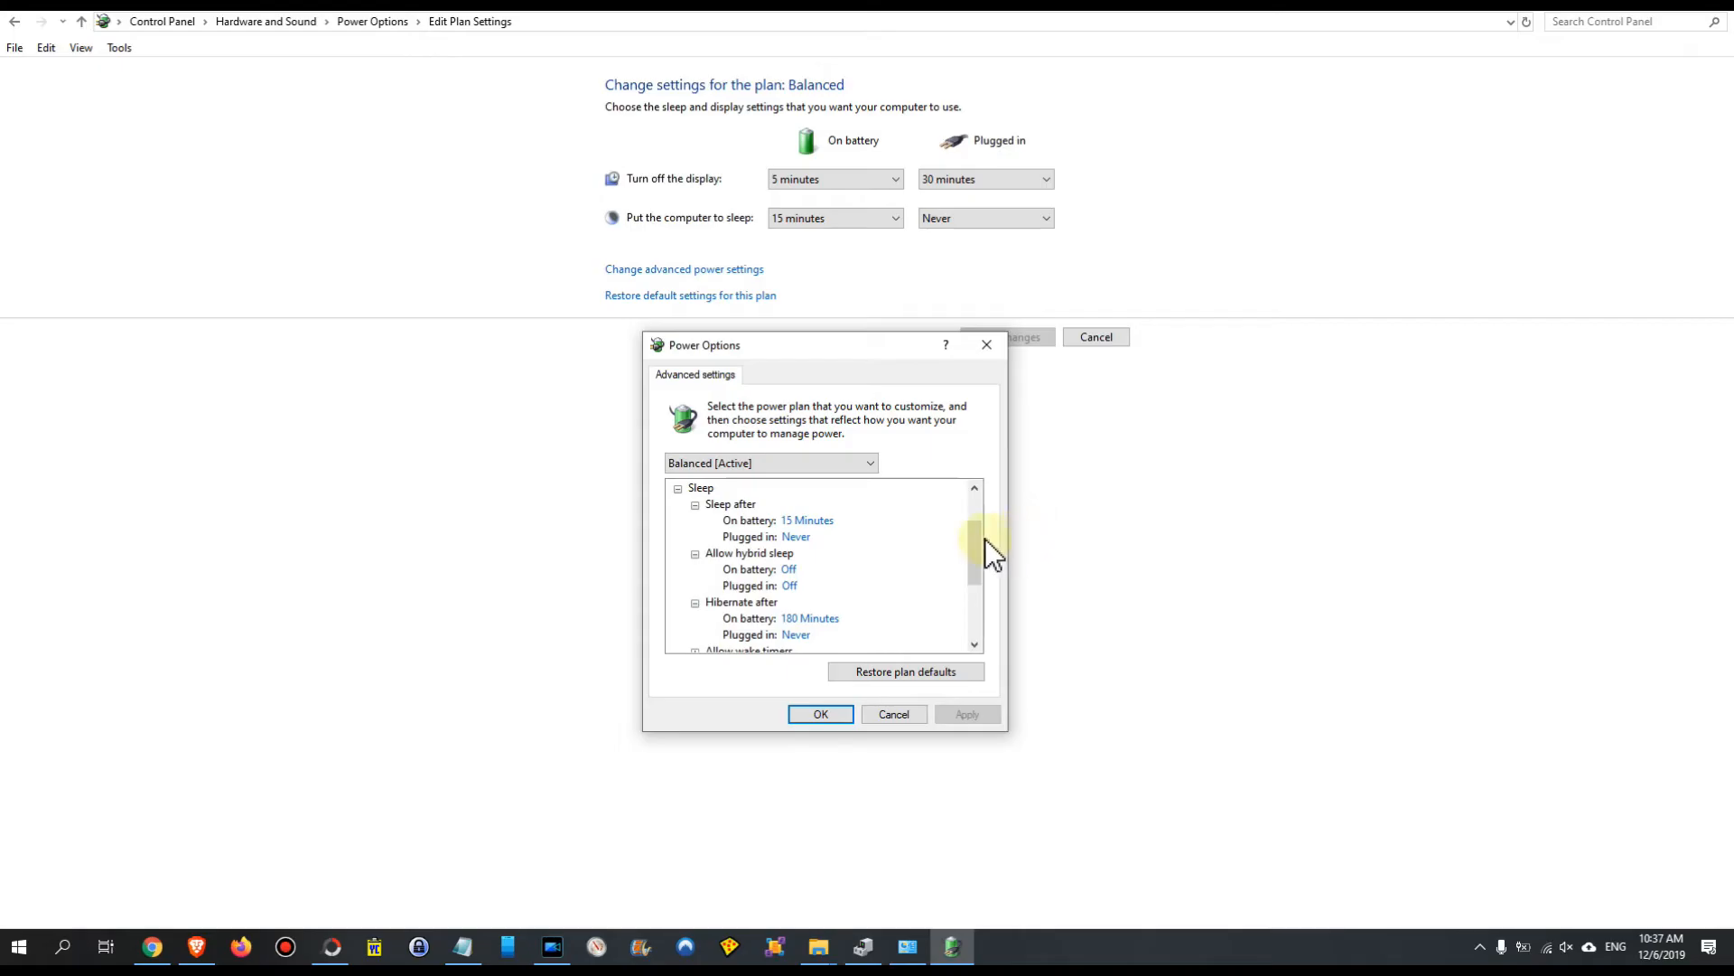
{"action": "left_click_drag", "start_coordinate": [985, 543], "coordinate": [987, 552]}
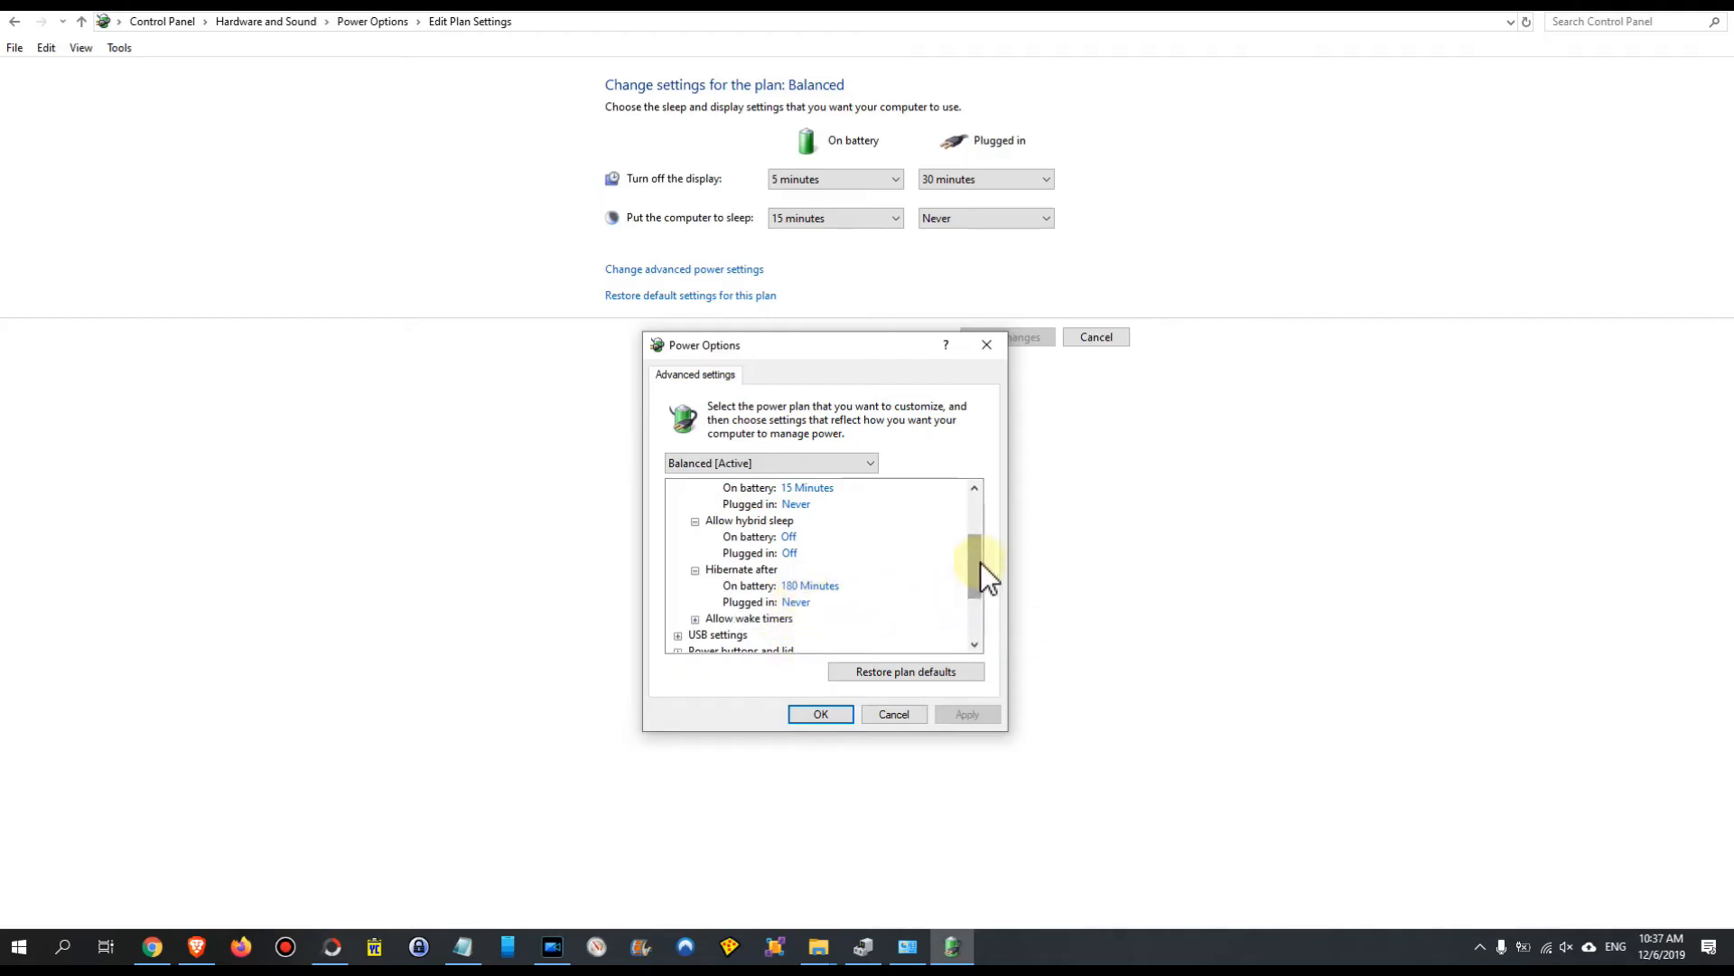
Inspect the plugged-in option of the USB selective suspend setting and close the advanced power settings without saving.
{"action": "left_click_drag", "start_coordinate": [979, 564], "coordinate": [978, 592]}
{"action": "left_click", "coordinate": [680, 554]}
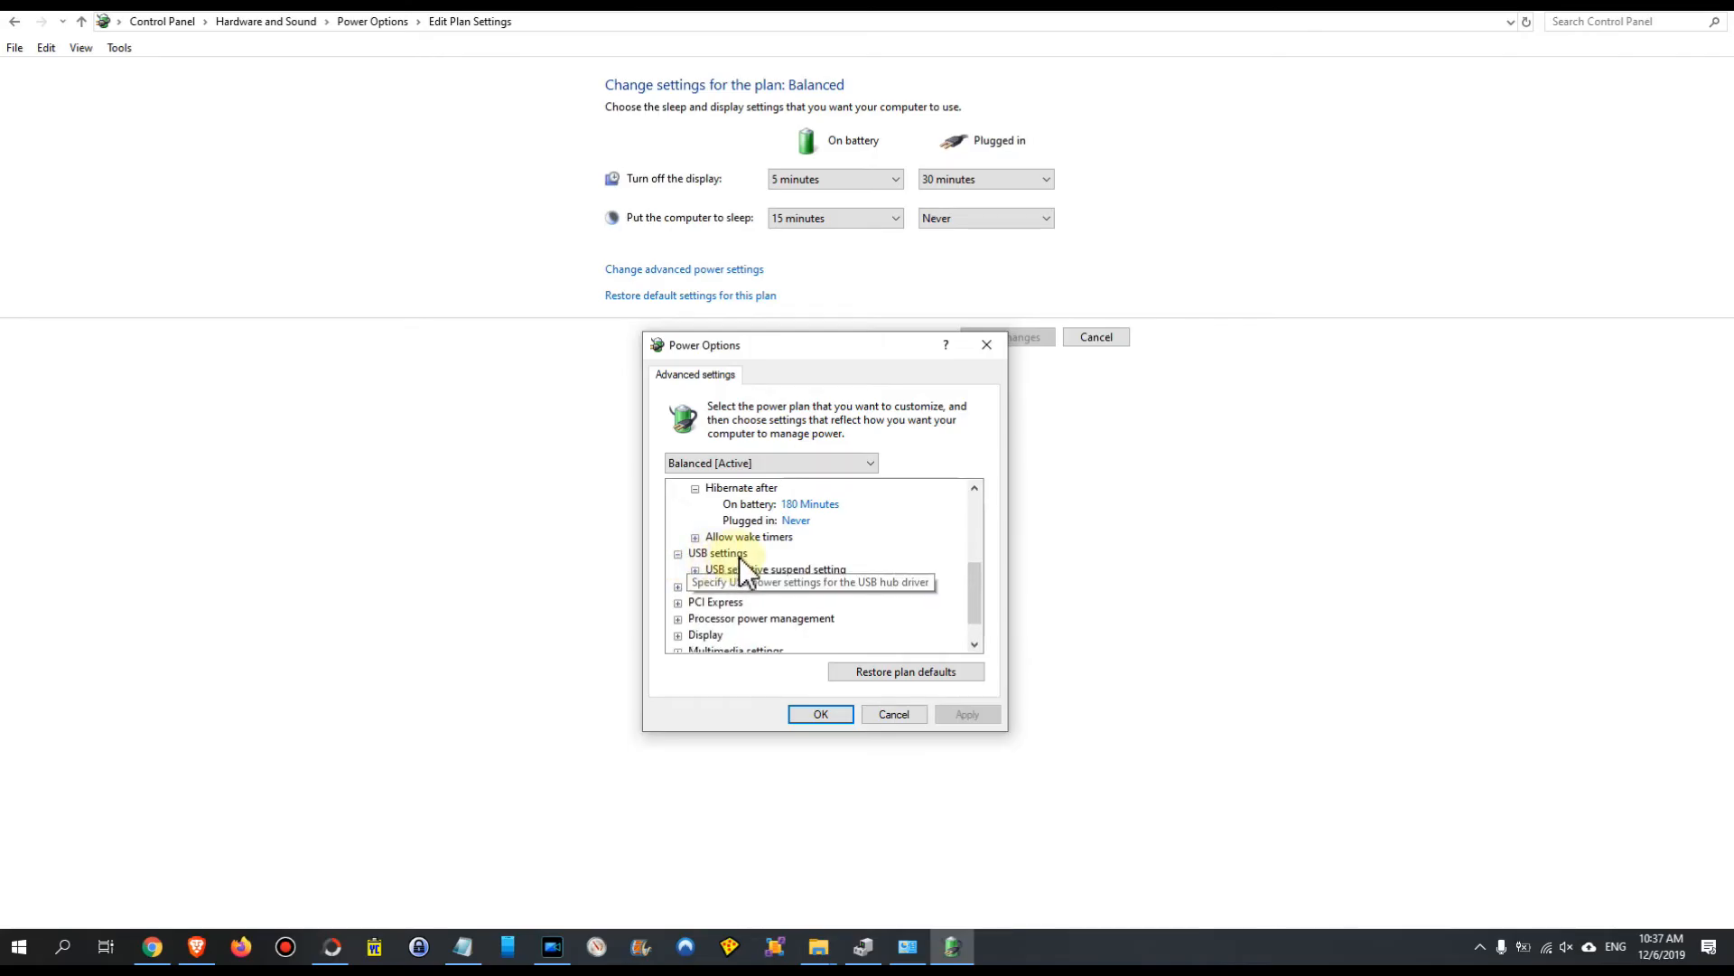
{"action": "left_click", "coordinate": [696, 570]}
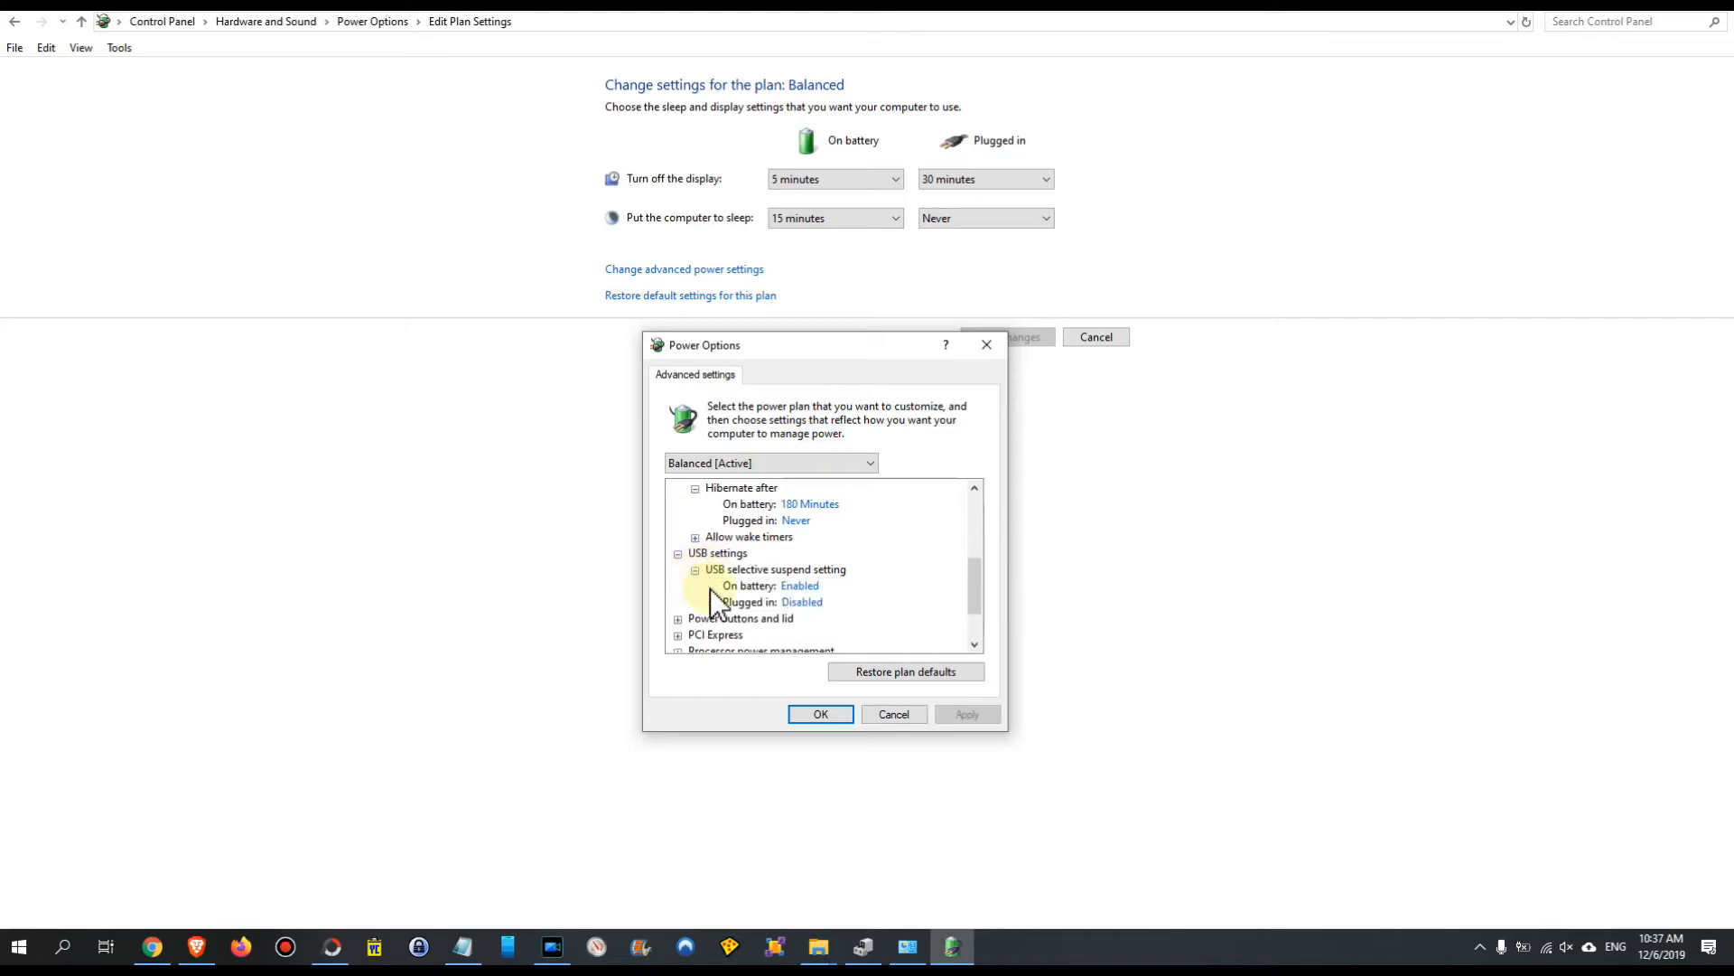
{"action": "left_click", "coordinate": [802, 602]}
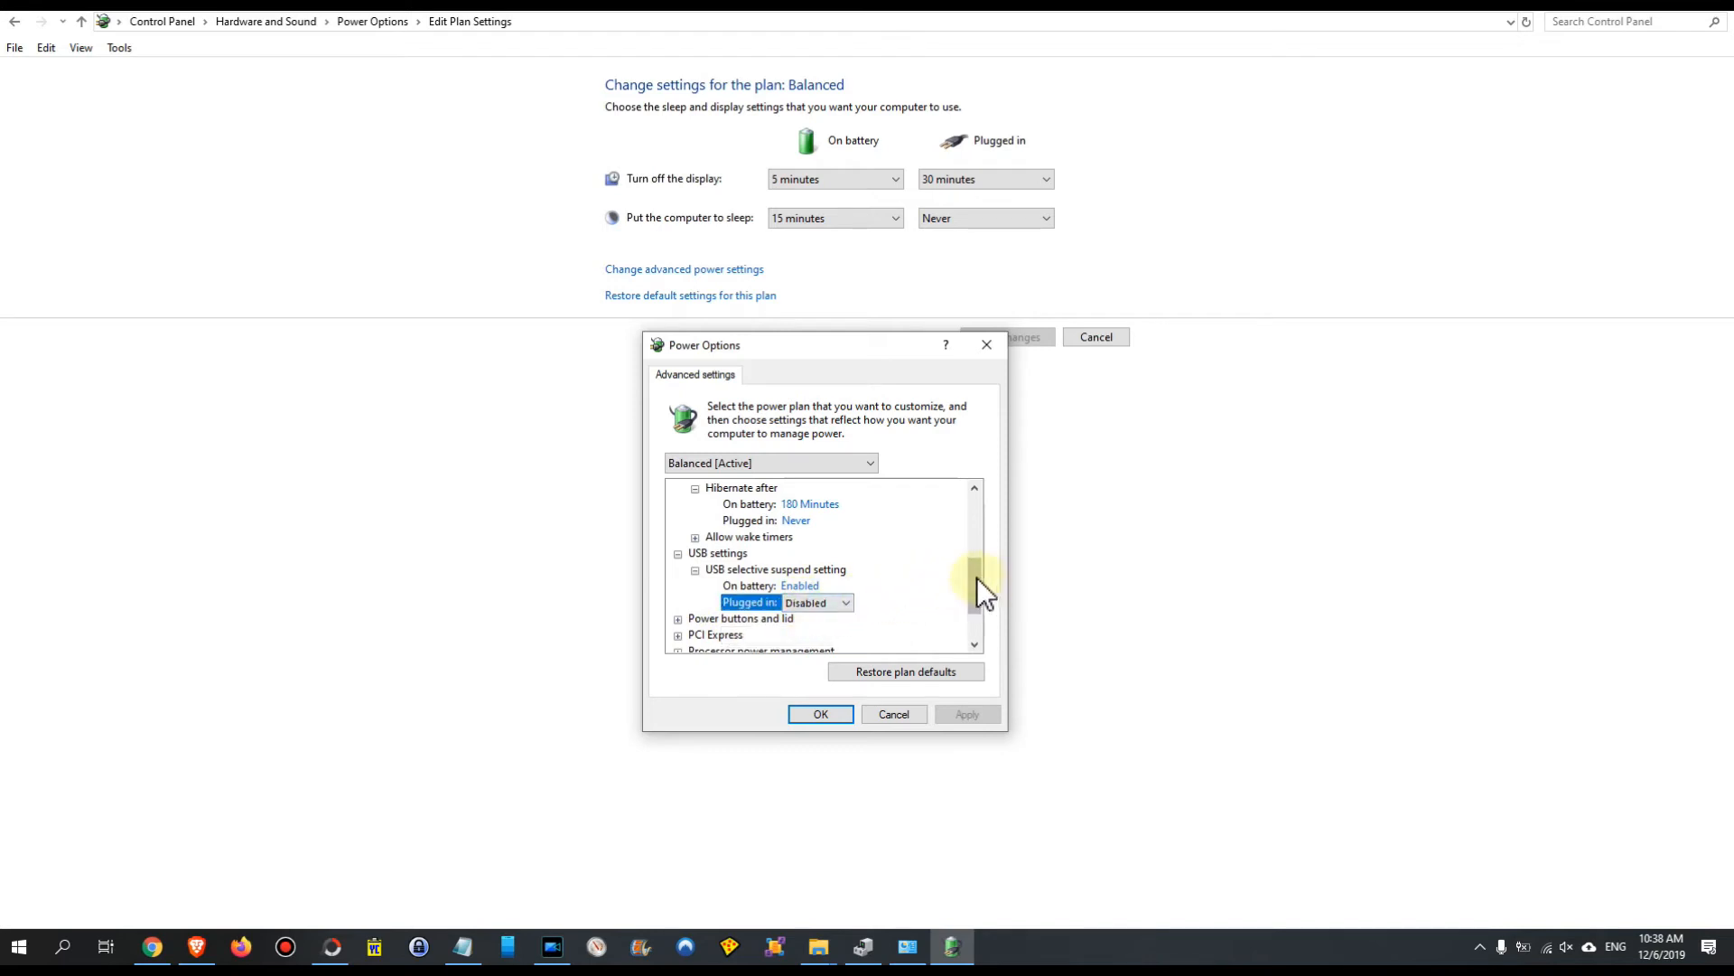
{"action": "left_click", "coordinate": [907, 714]}
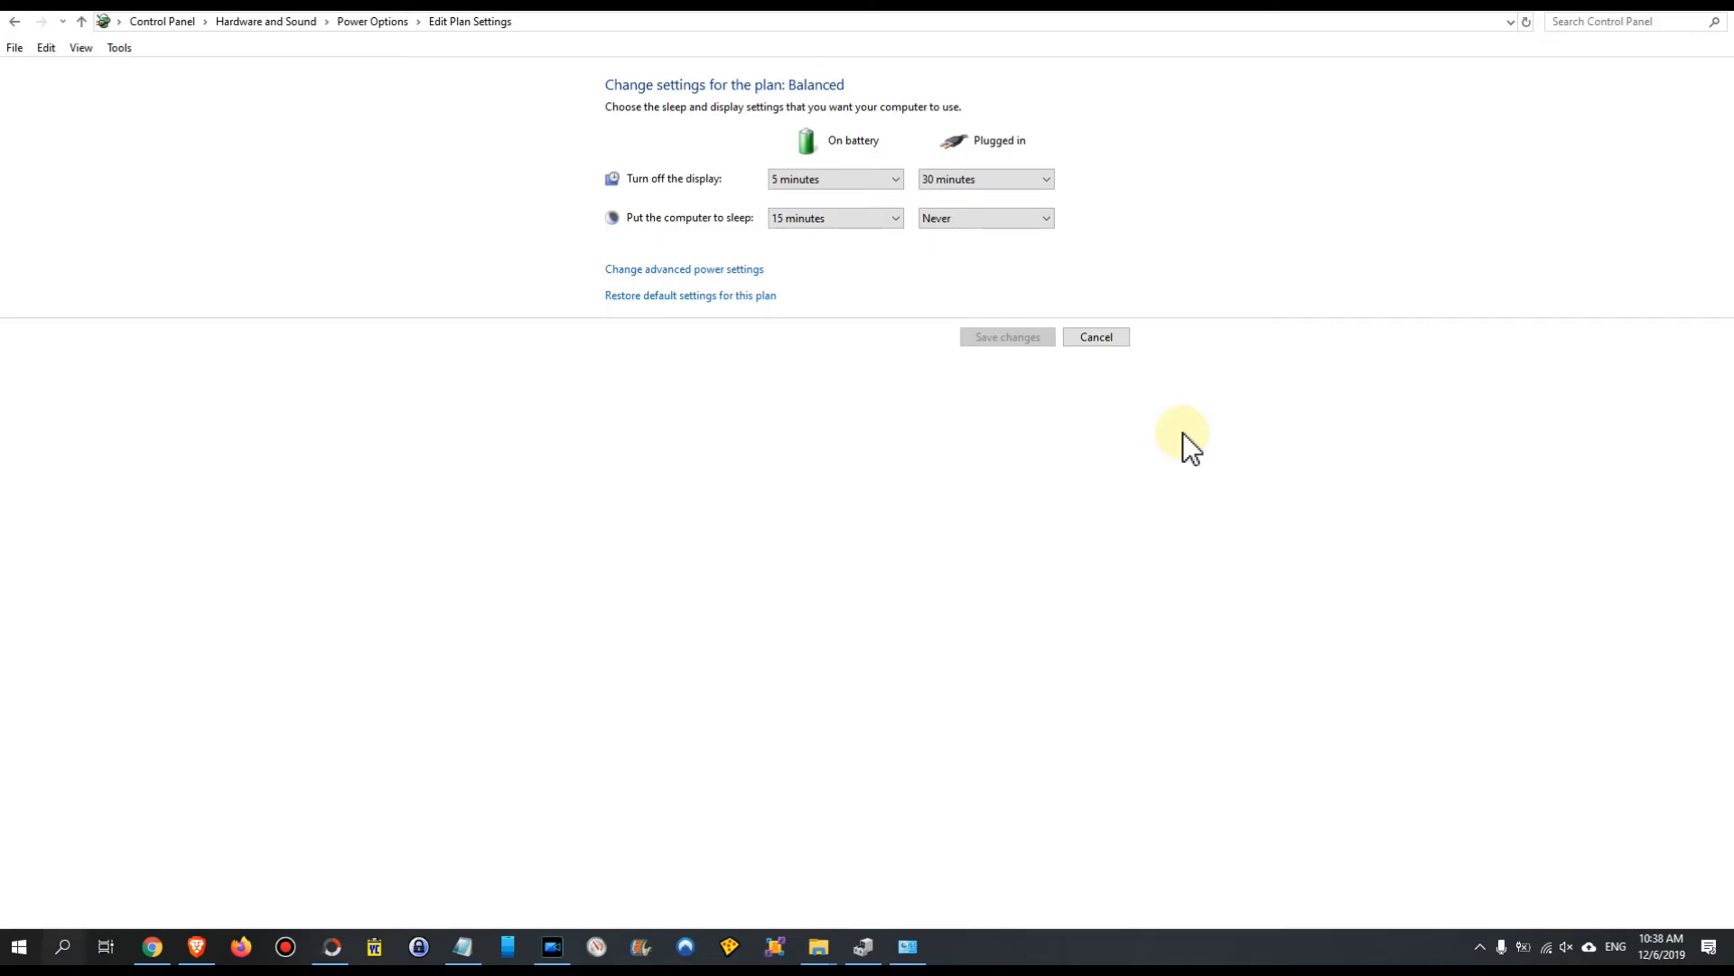
Open Device Manager over the power plan window and expand the Keyboards category.
{"action": "key", "text": "super"}
{"action": "type", "text": "devic"}
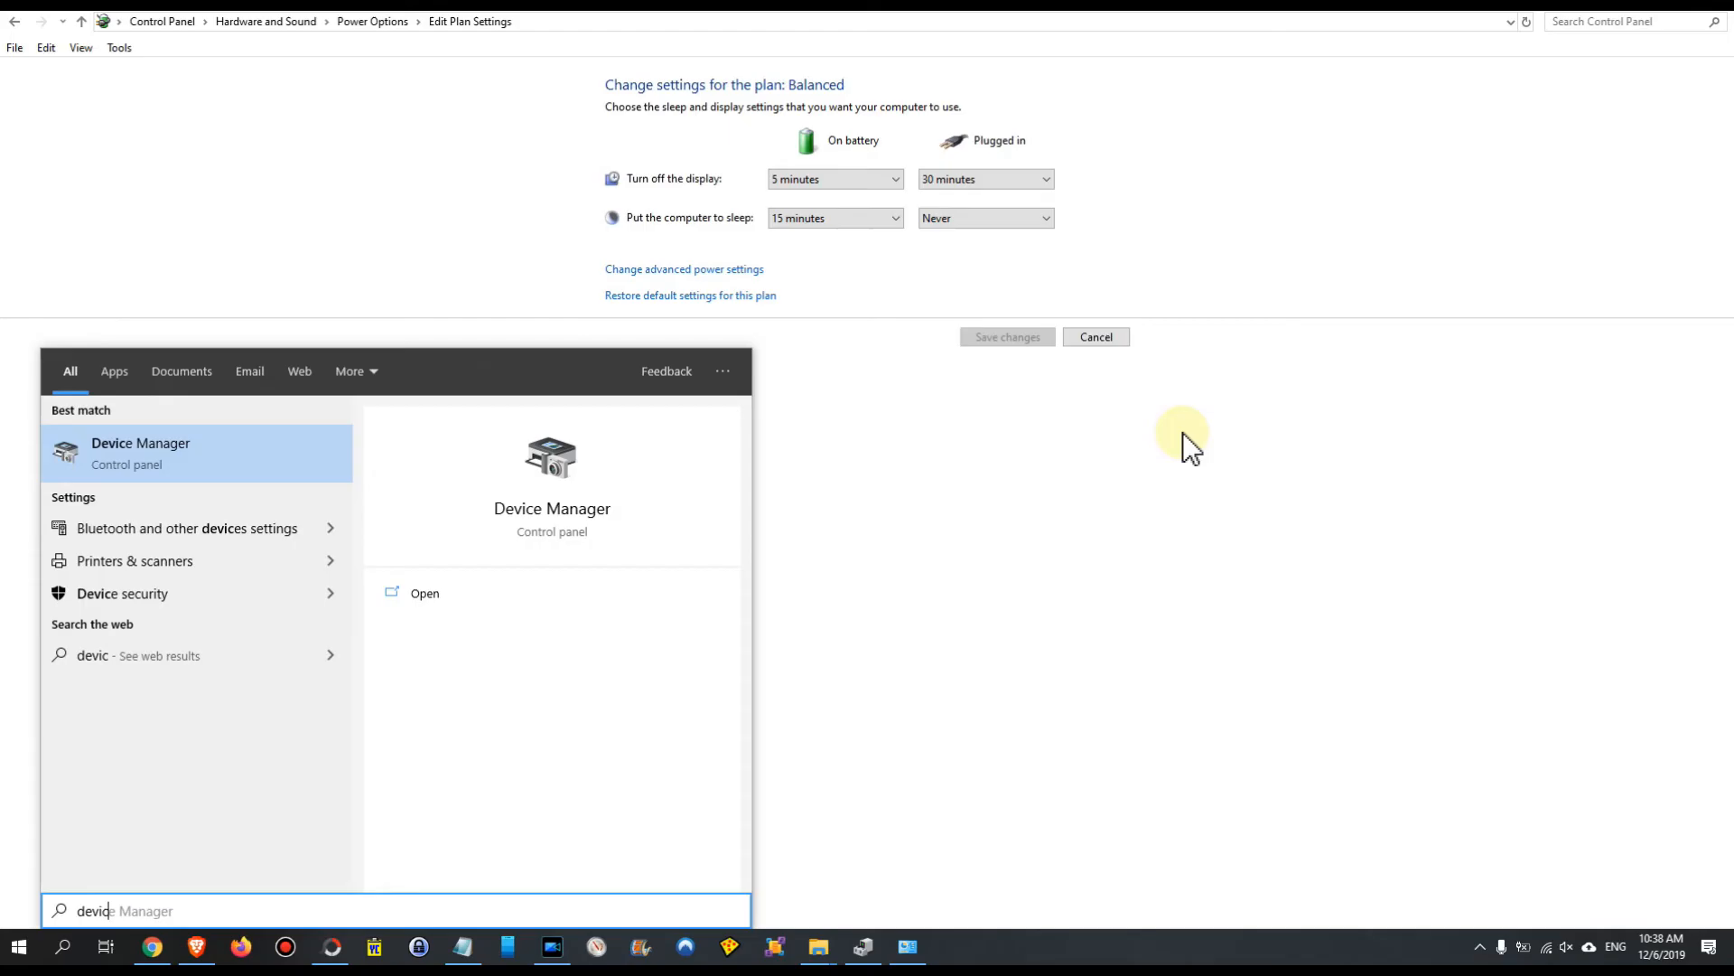
{"action": "key", "text": "Return"}
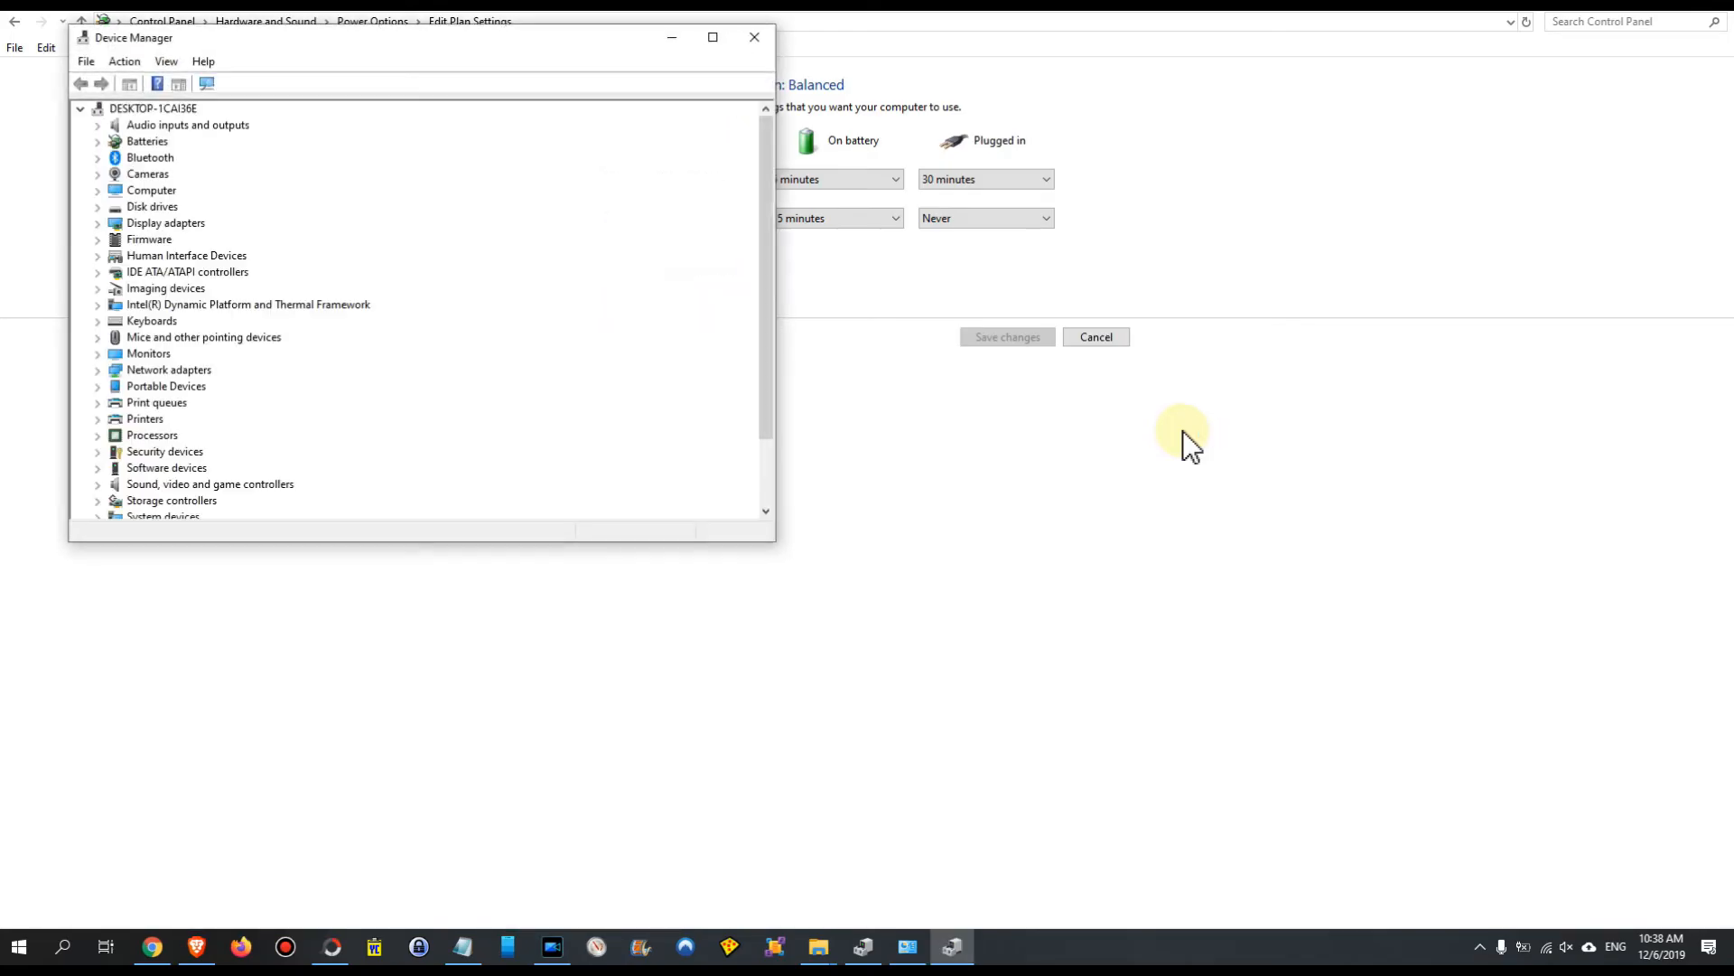
{"action": "left_click_drag", "start_coordinate": [399, 33], "coordinate": [831, 172]}
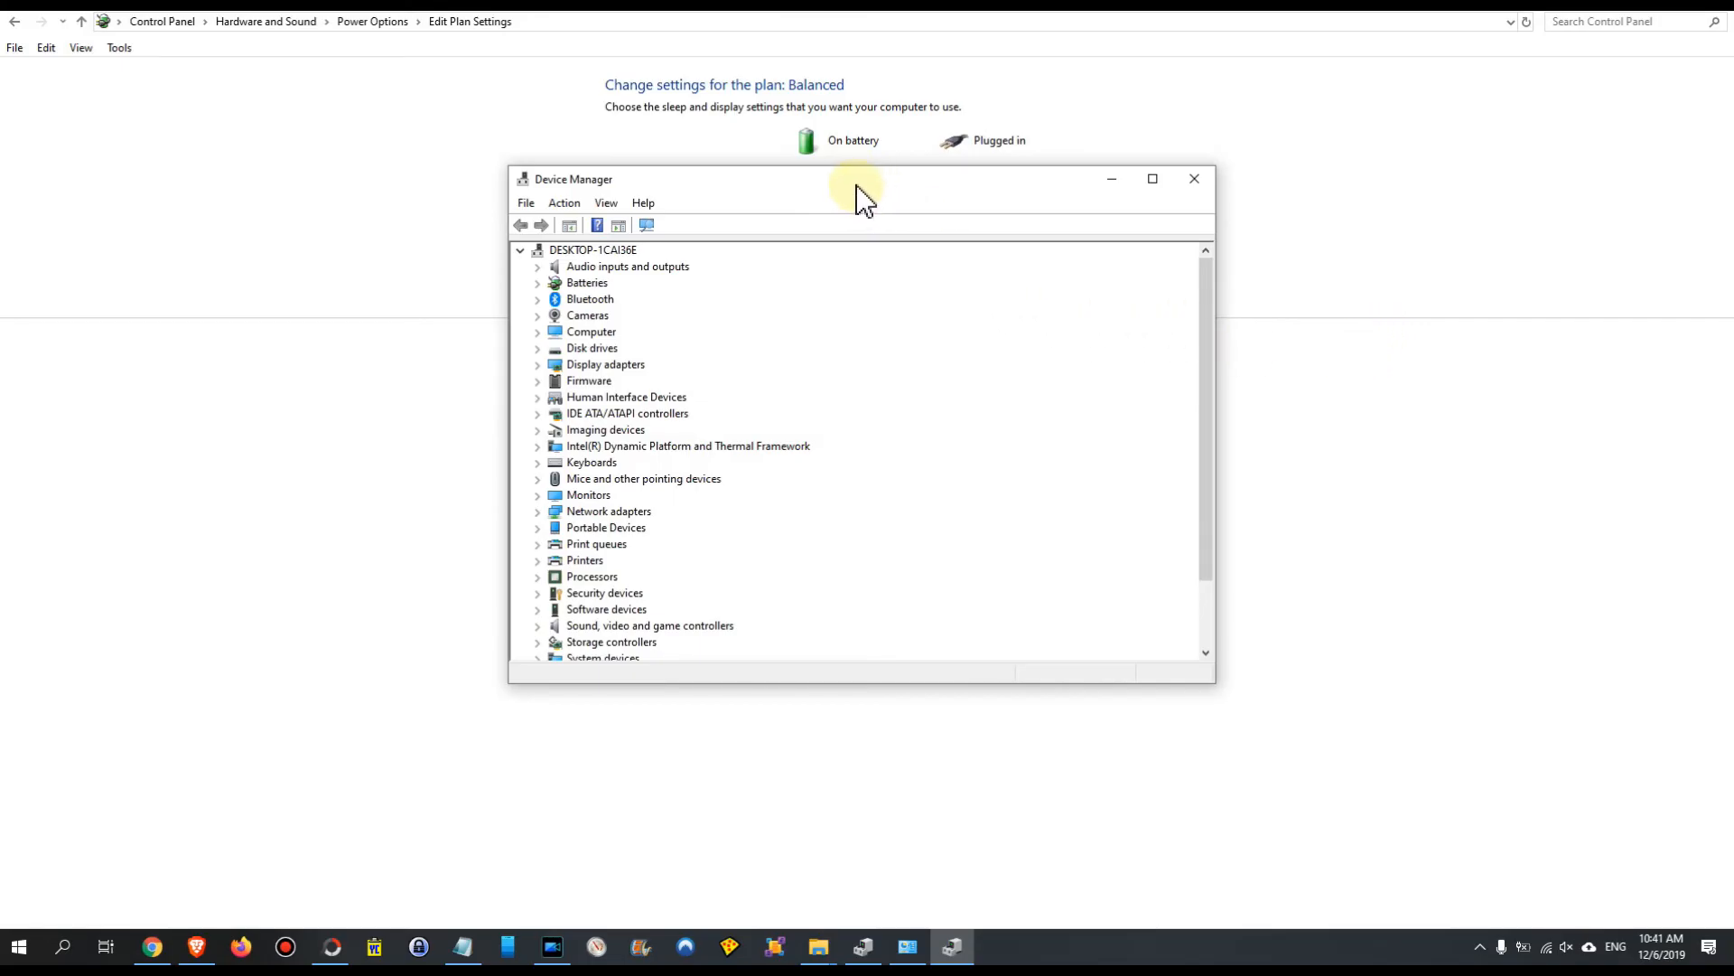
{"action": "left_click", "coordinate": [534, 464]}
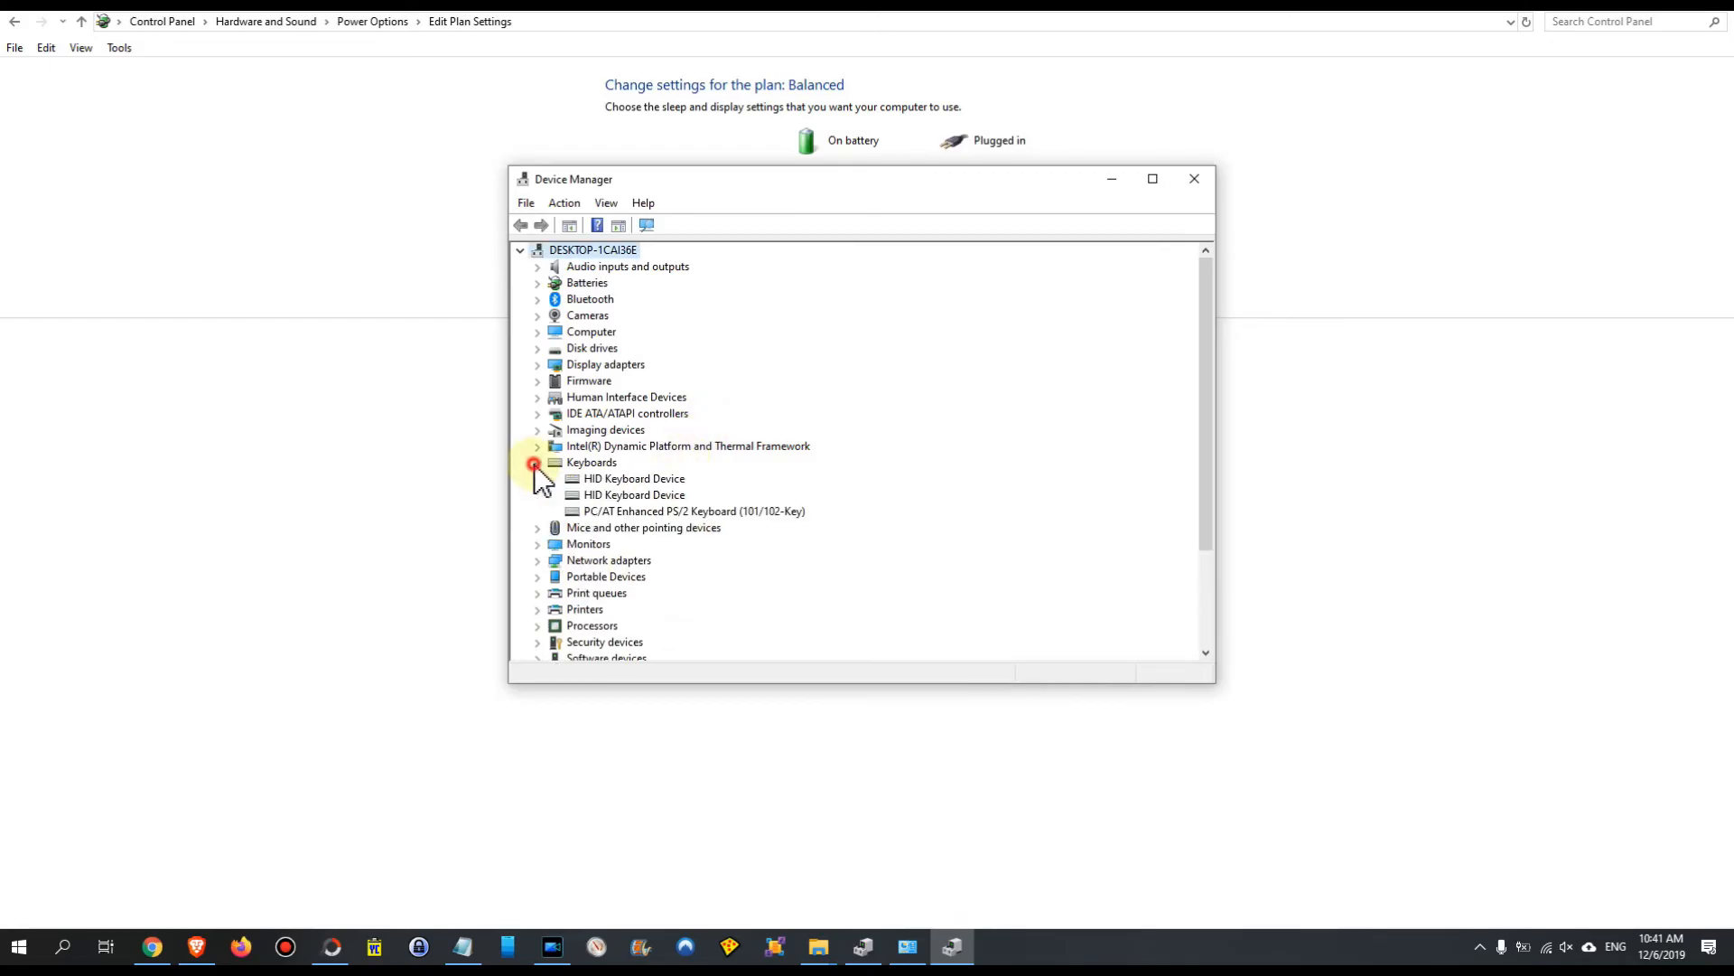
Make sure the first HID Keyboard Device is allowed to wake the computer in its power management properties, and confirm.
{"action": "left_click", "coordinate": [614, 479]}
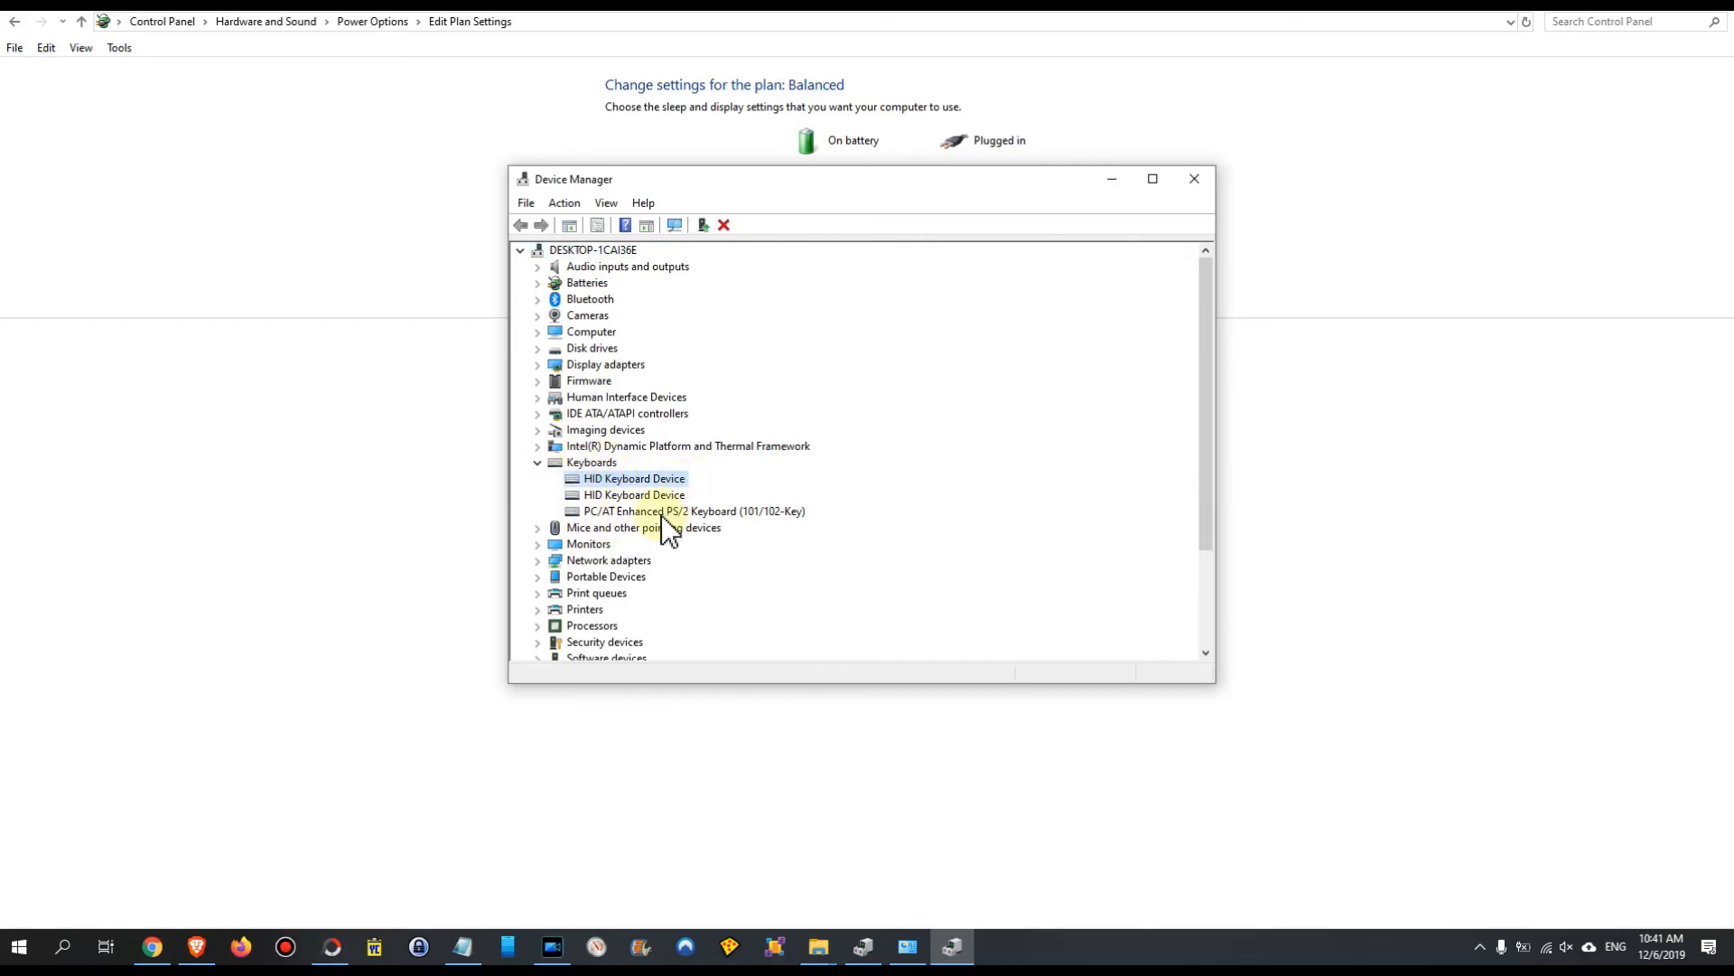
{"action": "right_click", "coordinate": [651, 480]}
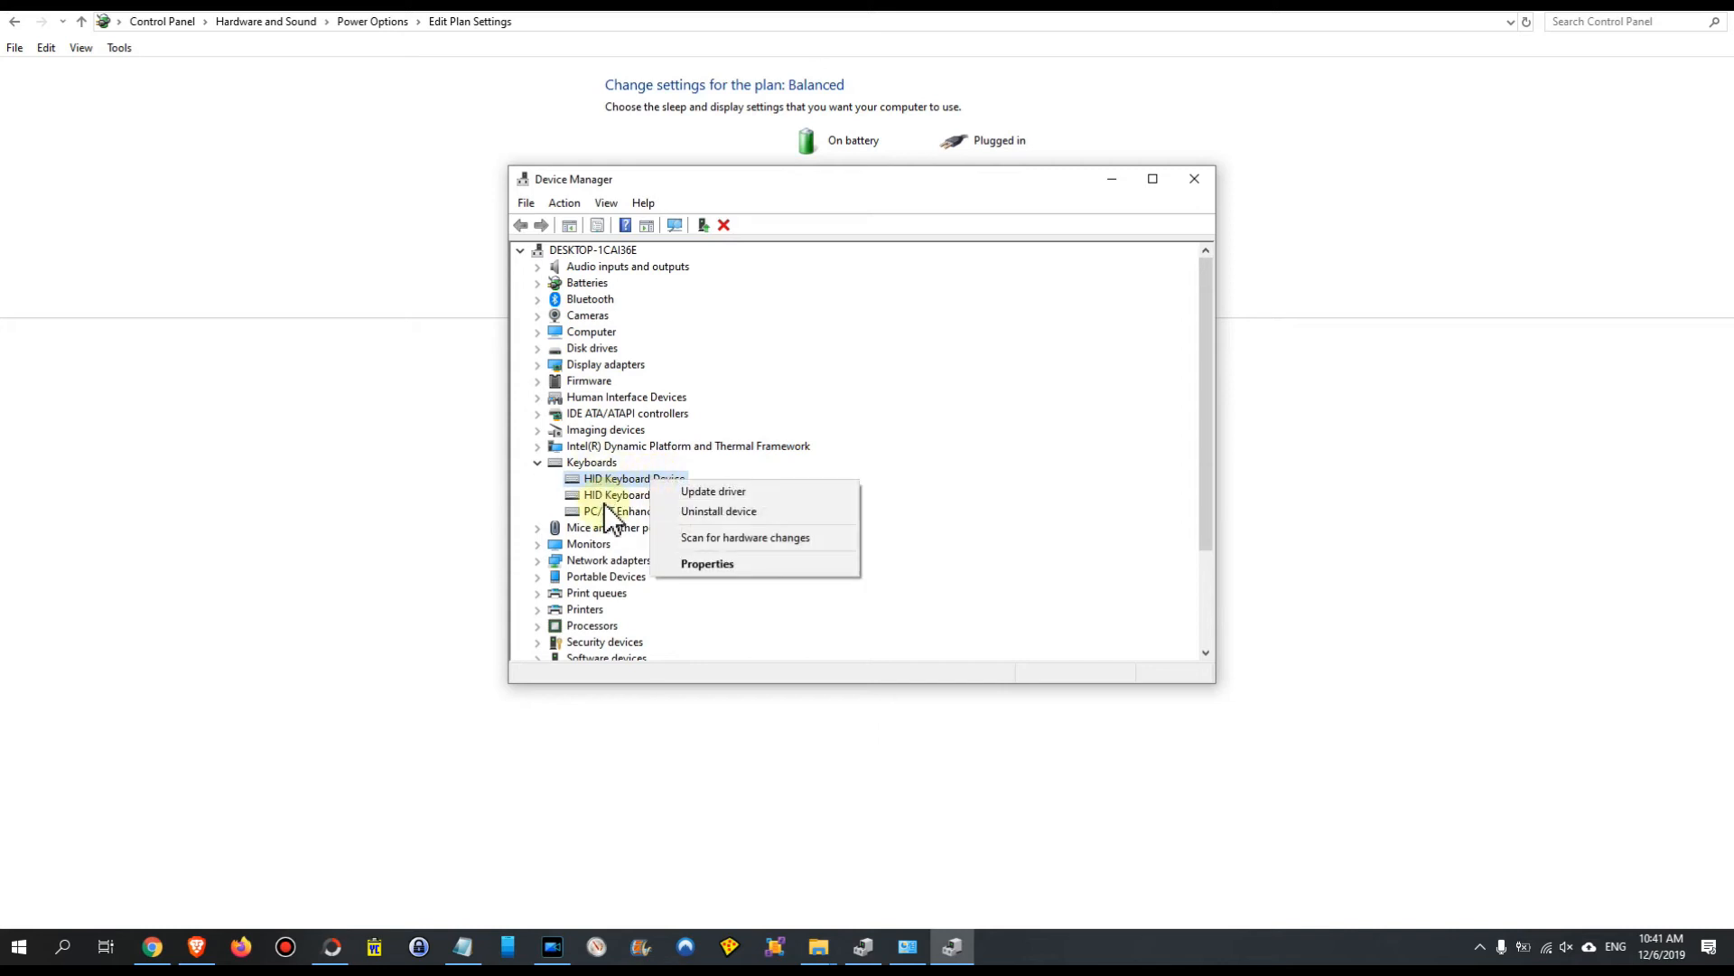
{"action": "left_click", "coordinate": [703, 564]}
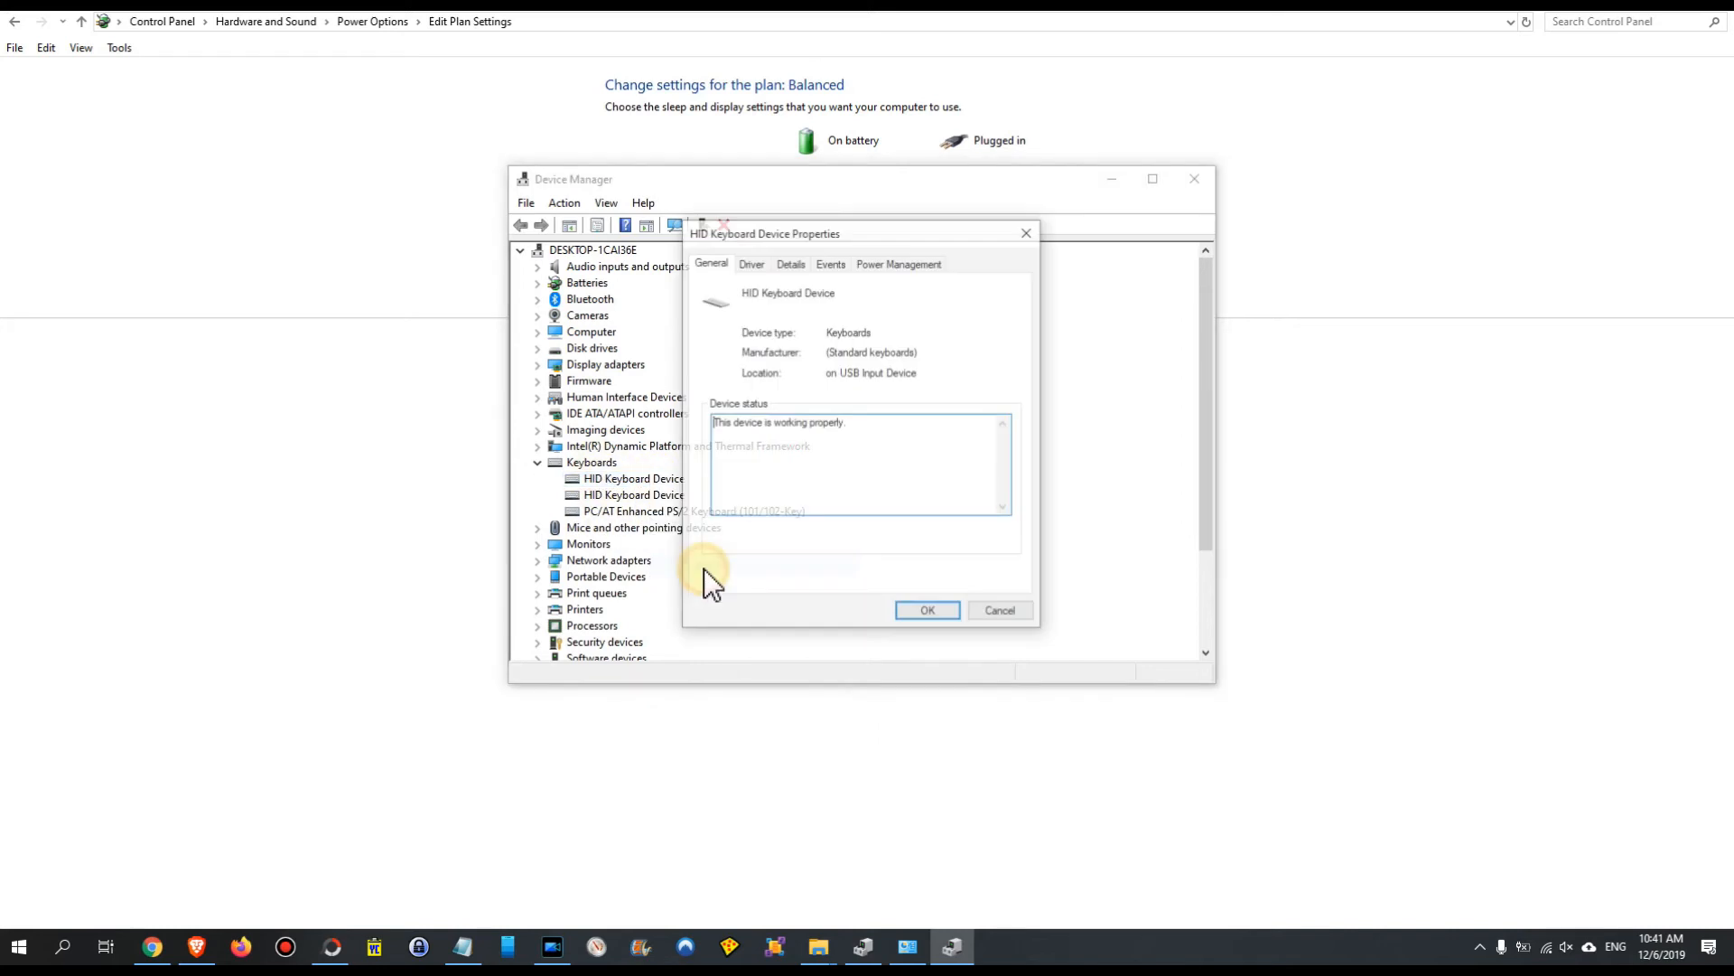
{"action": "left_click", "coordinate": [898, 262]}
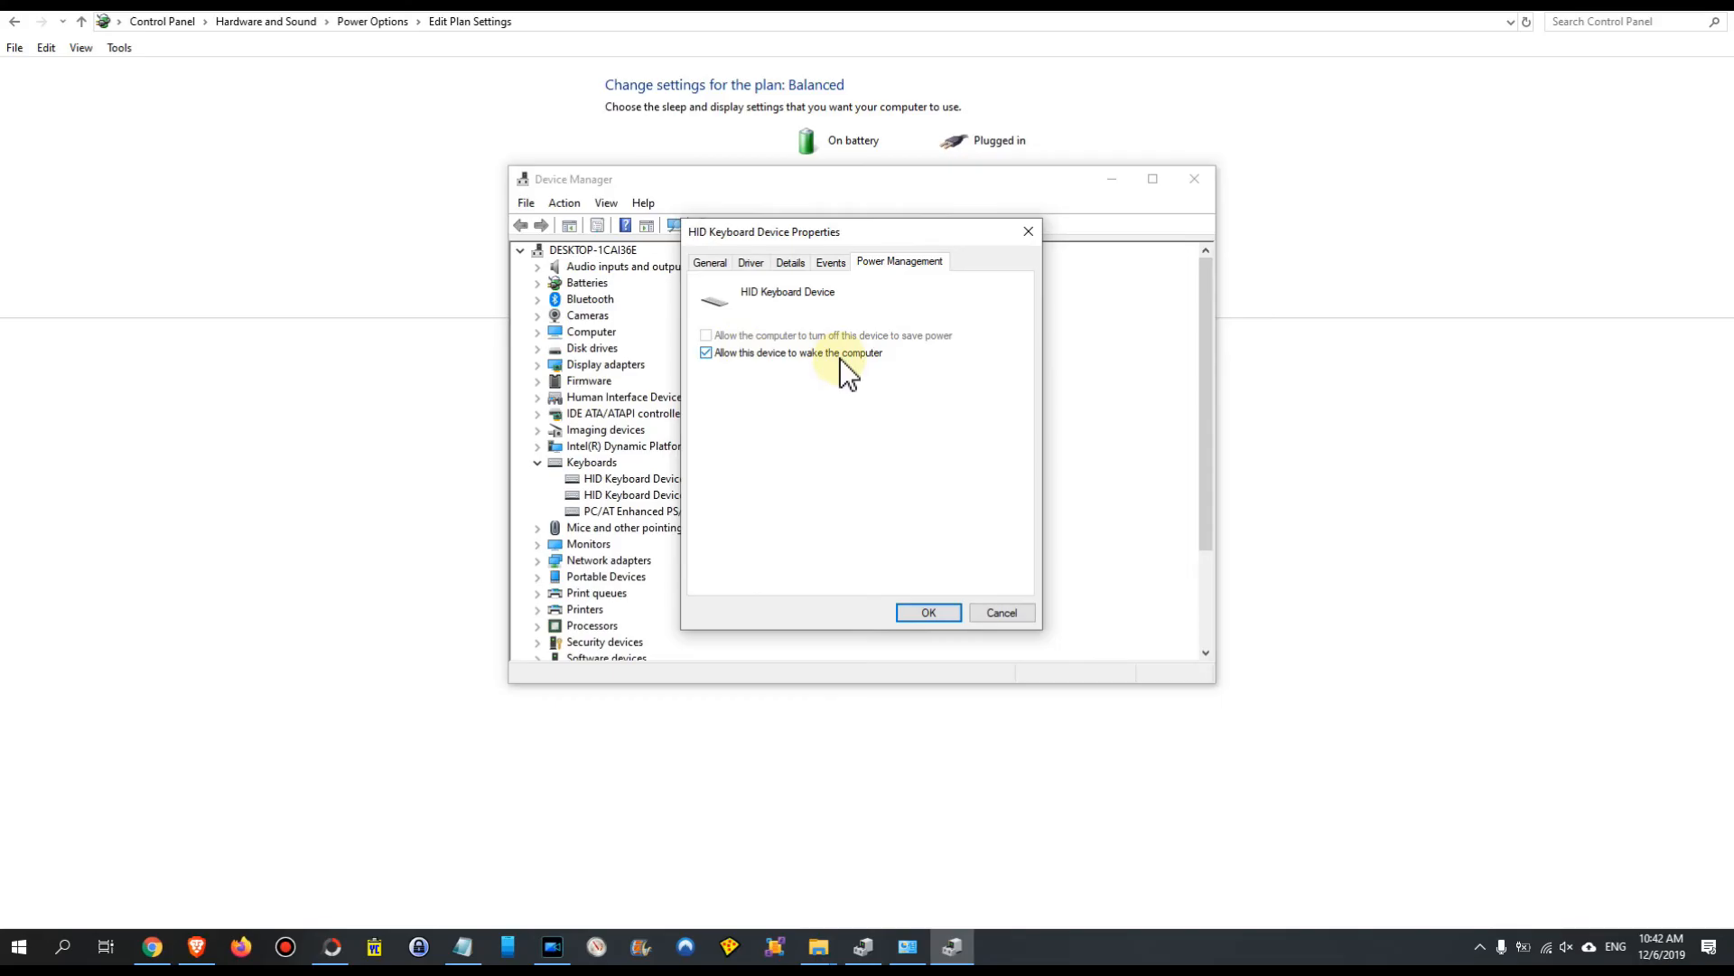
{"action": "left_click", "coordinate": [708, 354]}
{"action": "left_click", "coordinate": [931, 613]}
Check the PC/AT Enhanced PS/2 Keyboard's properties for a power management section and close them without changes.
{"action": "right_click", "coordinate": [657, 494]}
{"action": "right_click", "coordinate": [632, 510]}
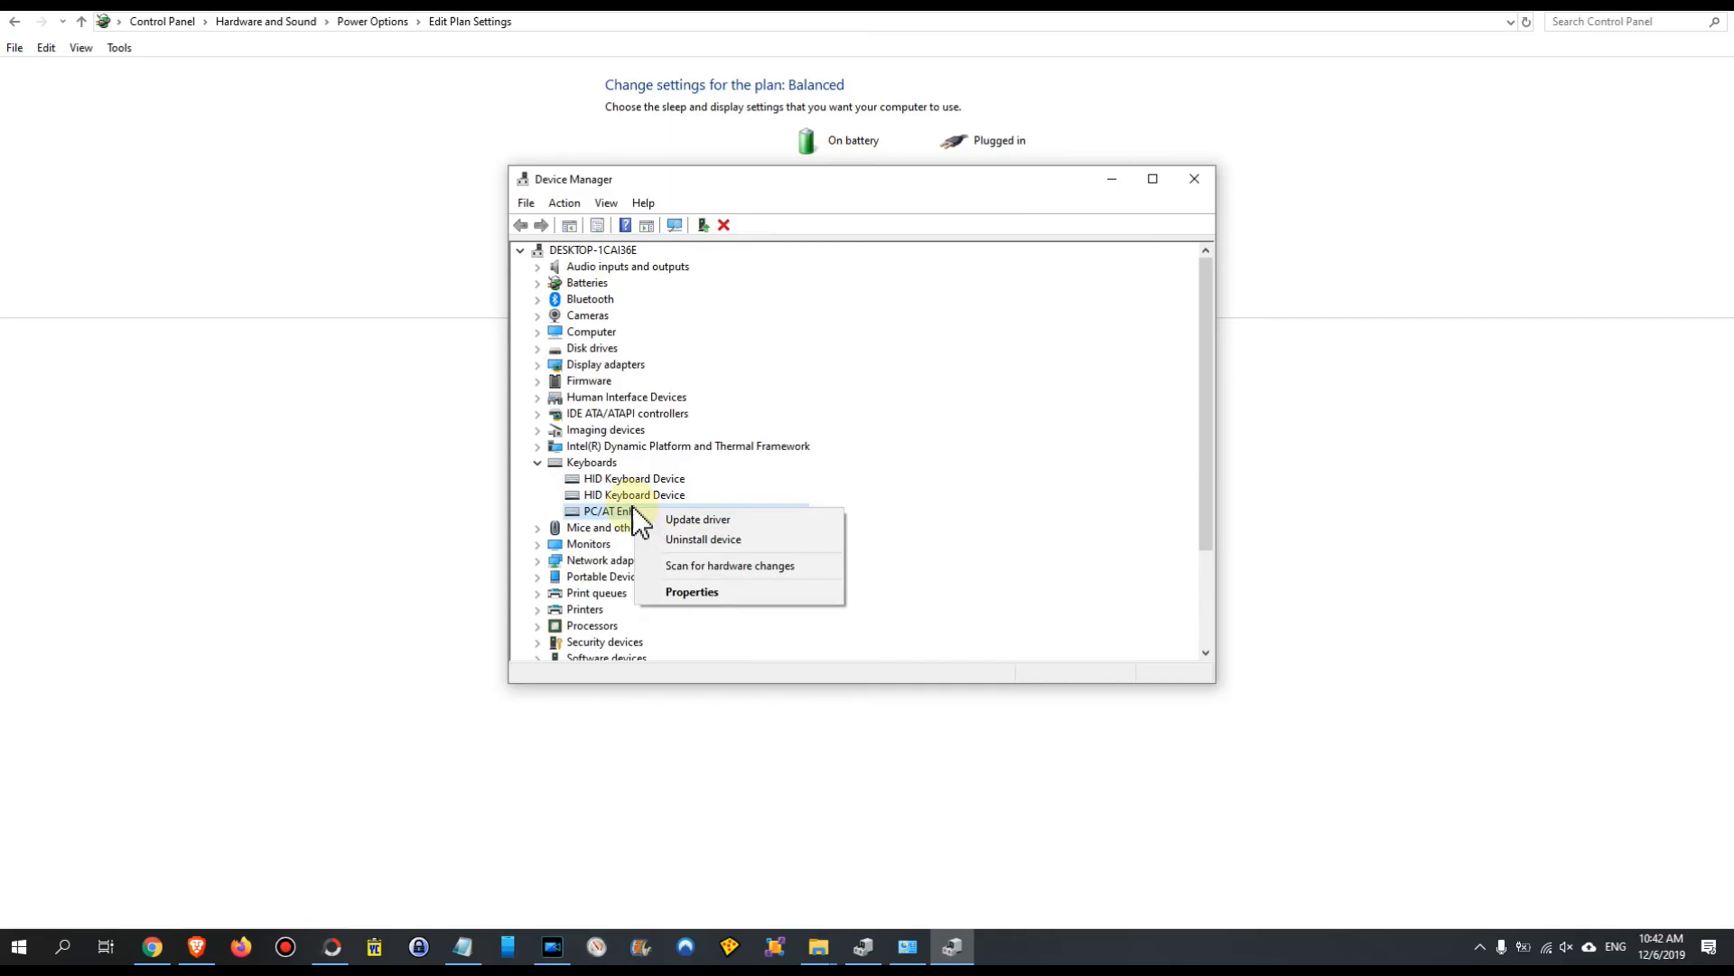
{"action": "left_click", "coordinate": [688, 592]}
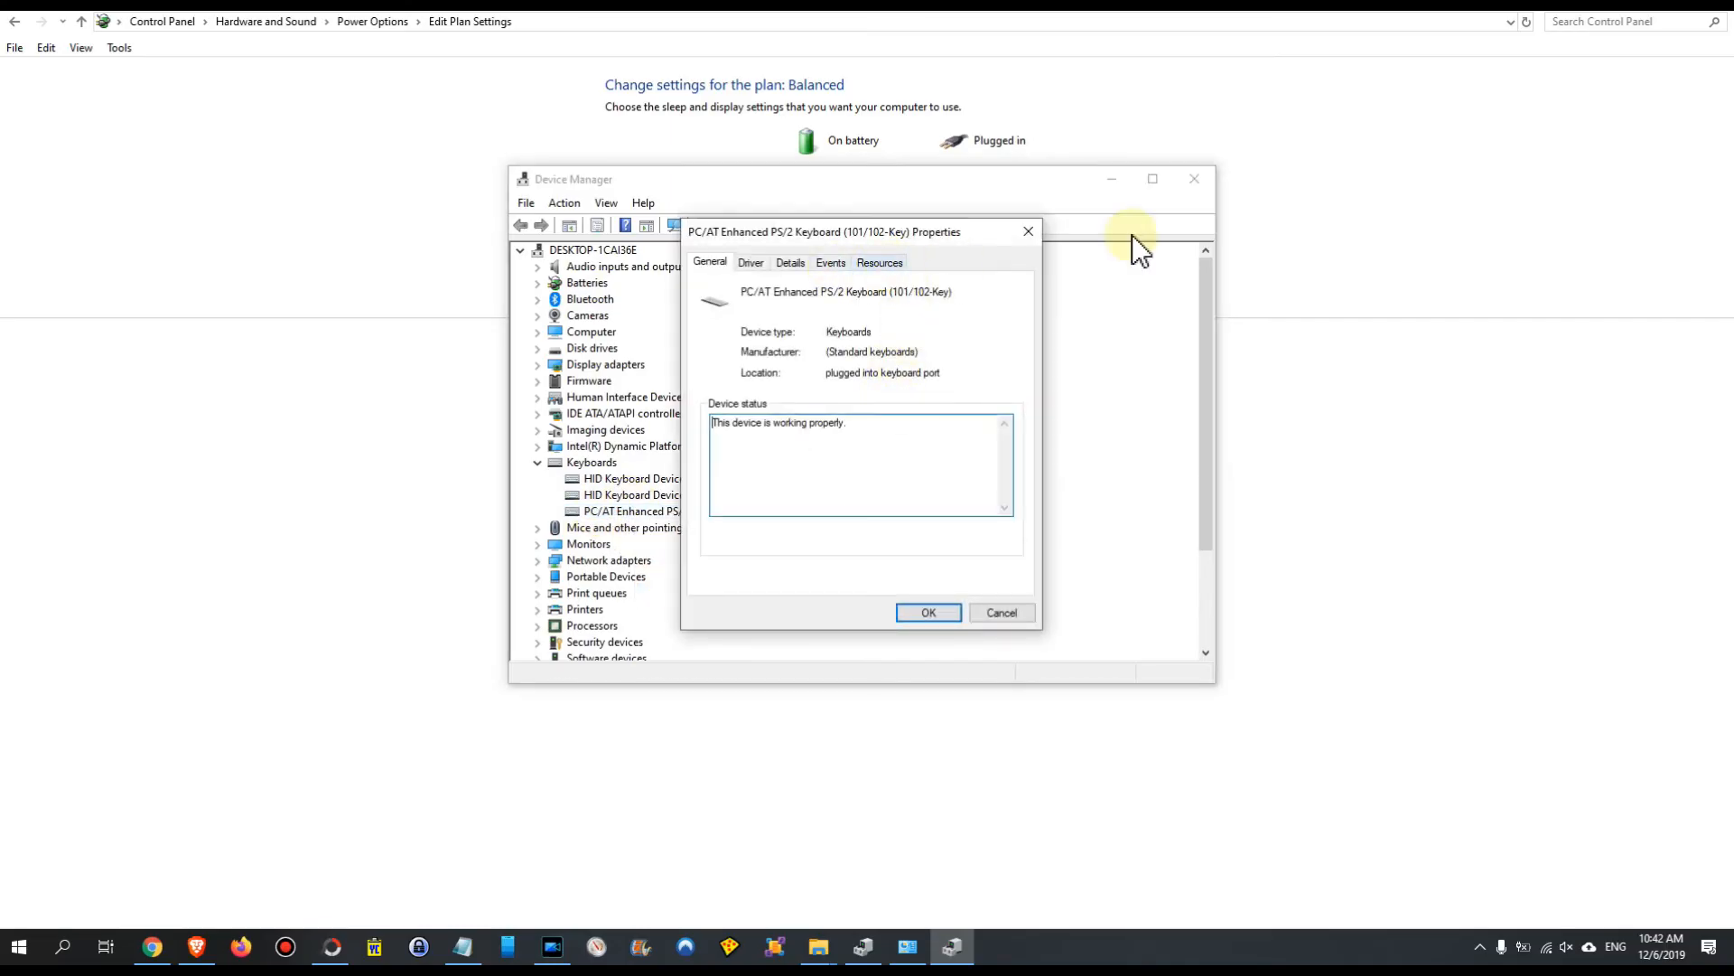
{"action": "left_click", "coordinate": [999, 603]}
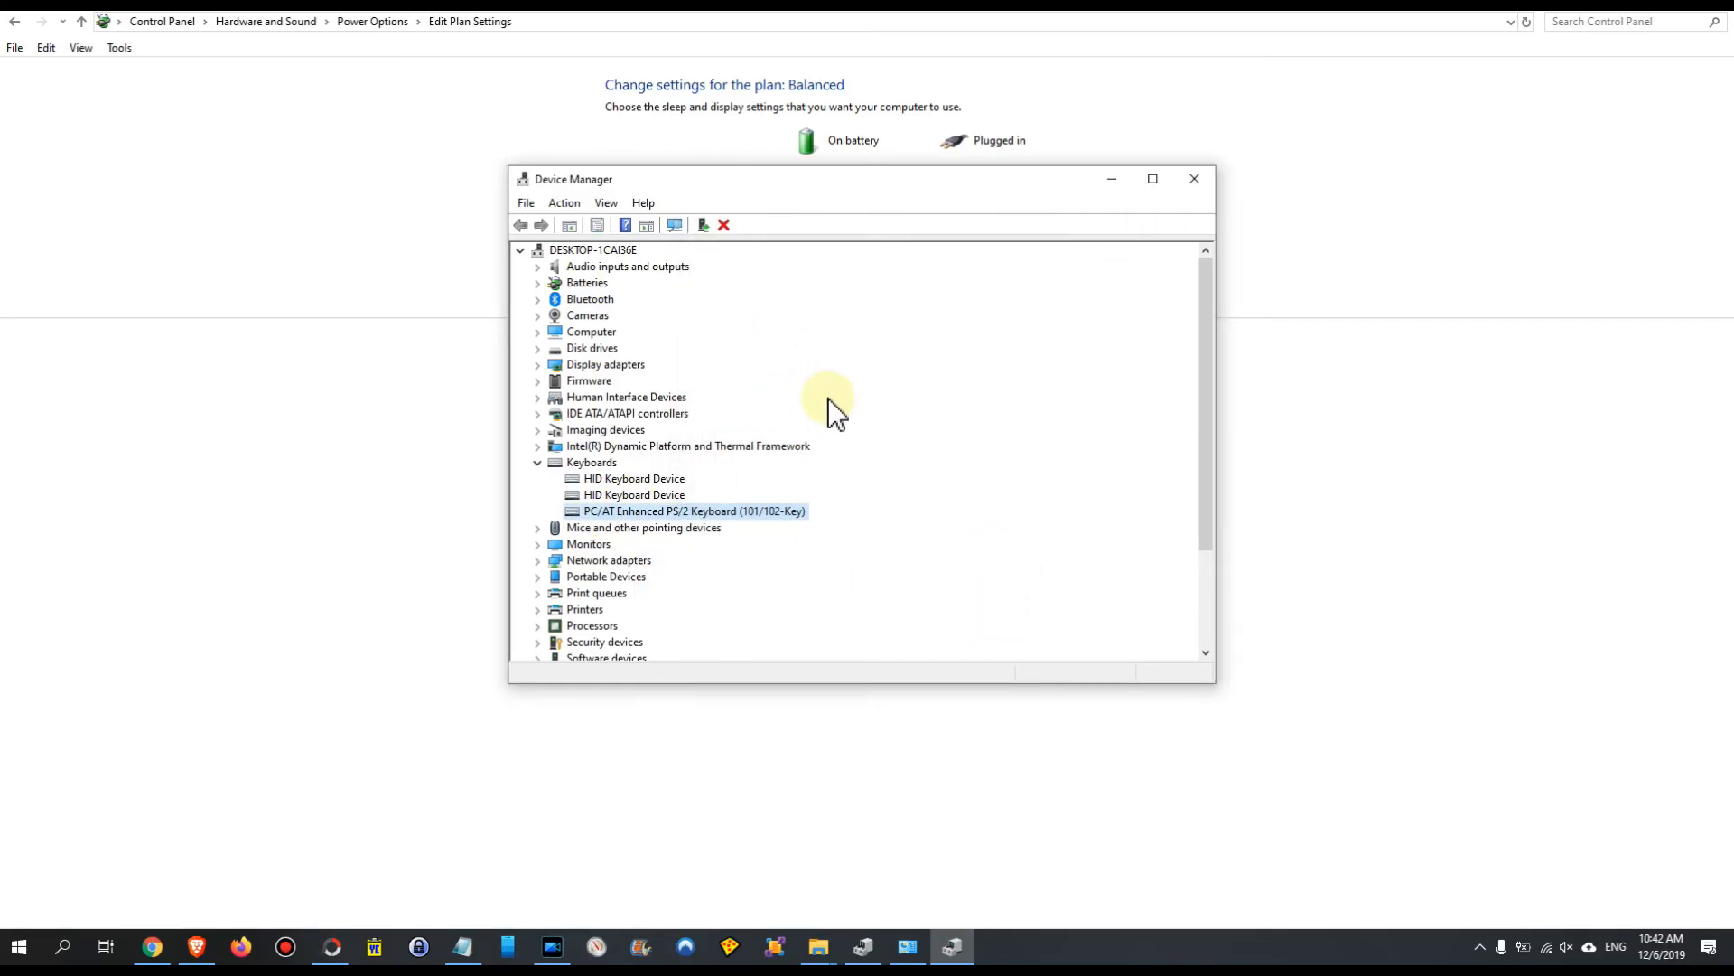
Expand Mice and other pointing devices and view the category's properties, closing them without changes.
{"action": "left_click", "coordinate": [538, 527]}
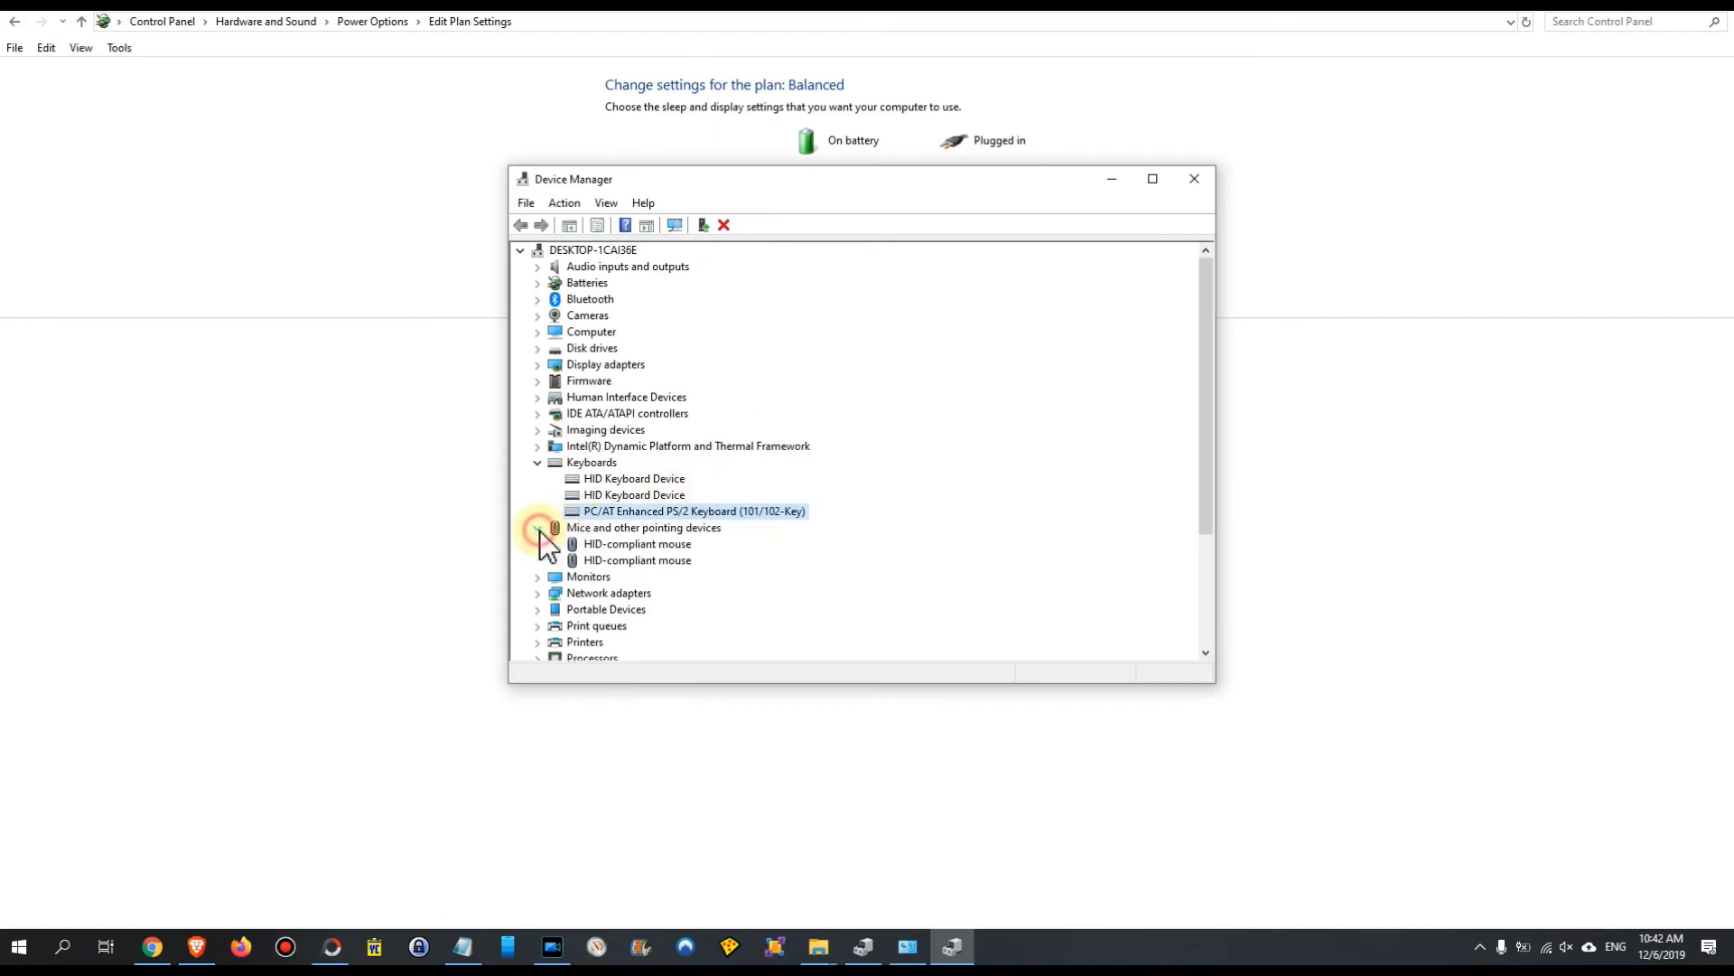
{"action": "left_click", "coordinate": [643, 530]}
{"action": "right_click", "coordinate": [643, 530]}
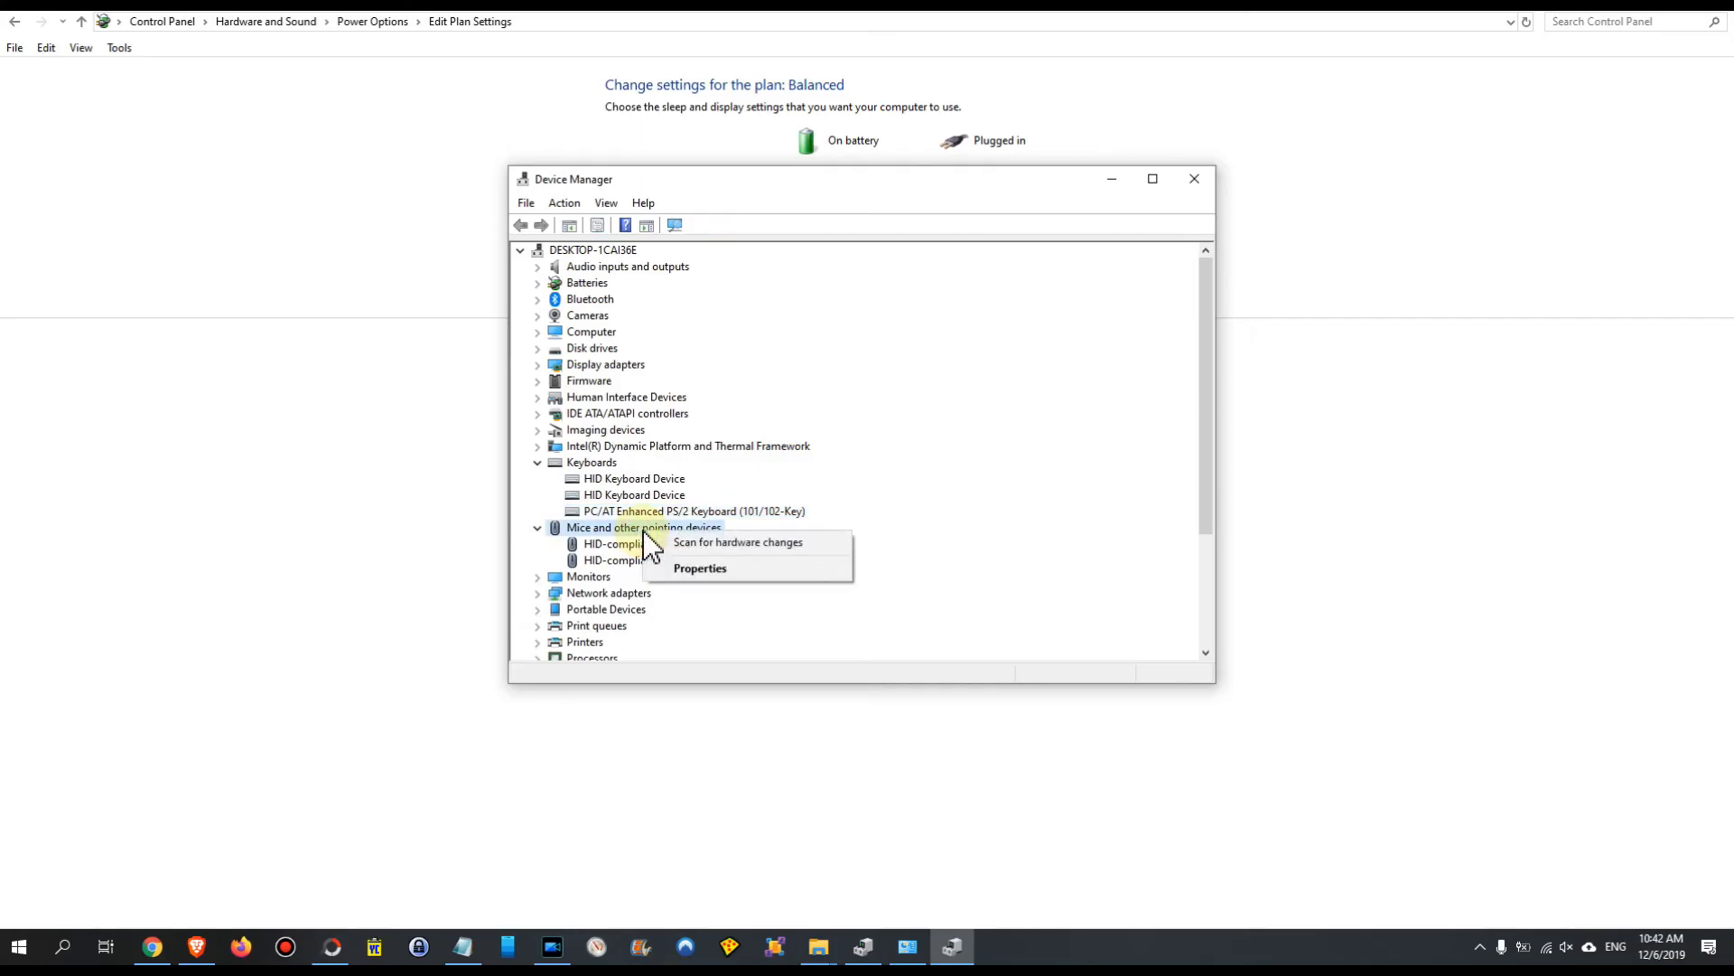
{"action": "left_click", "coordinate": [686, 569]}
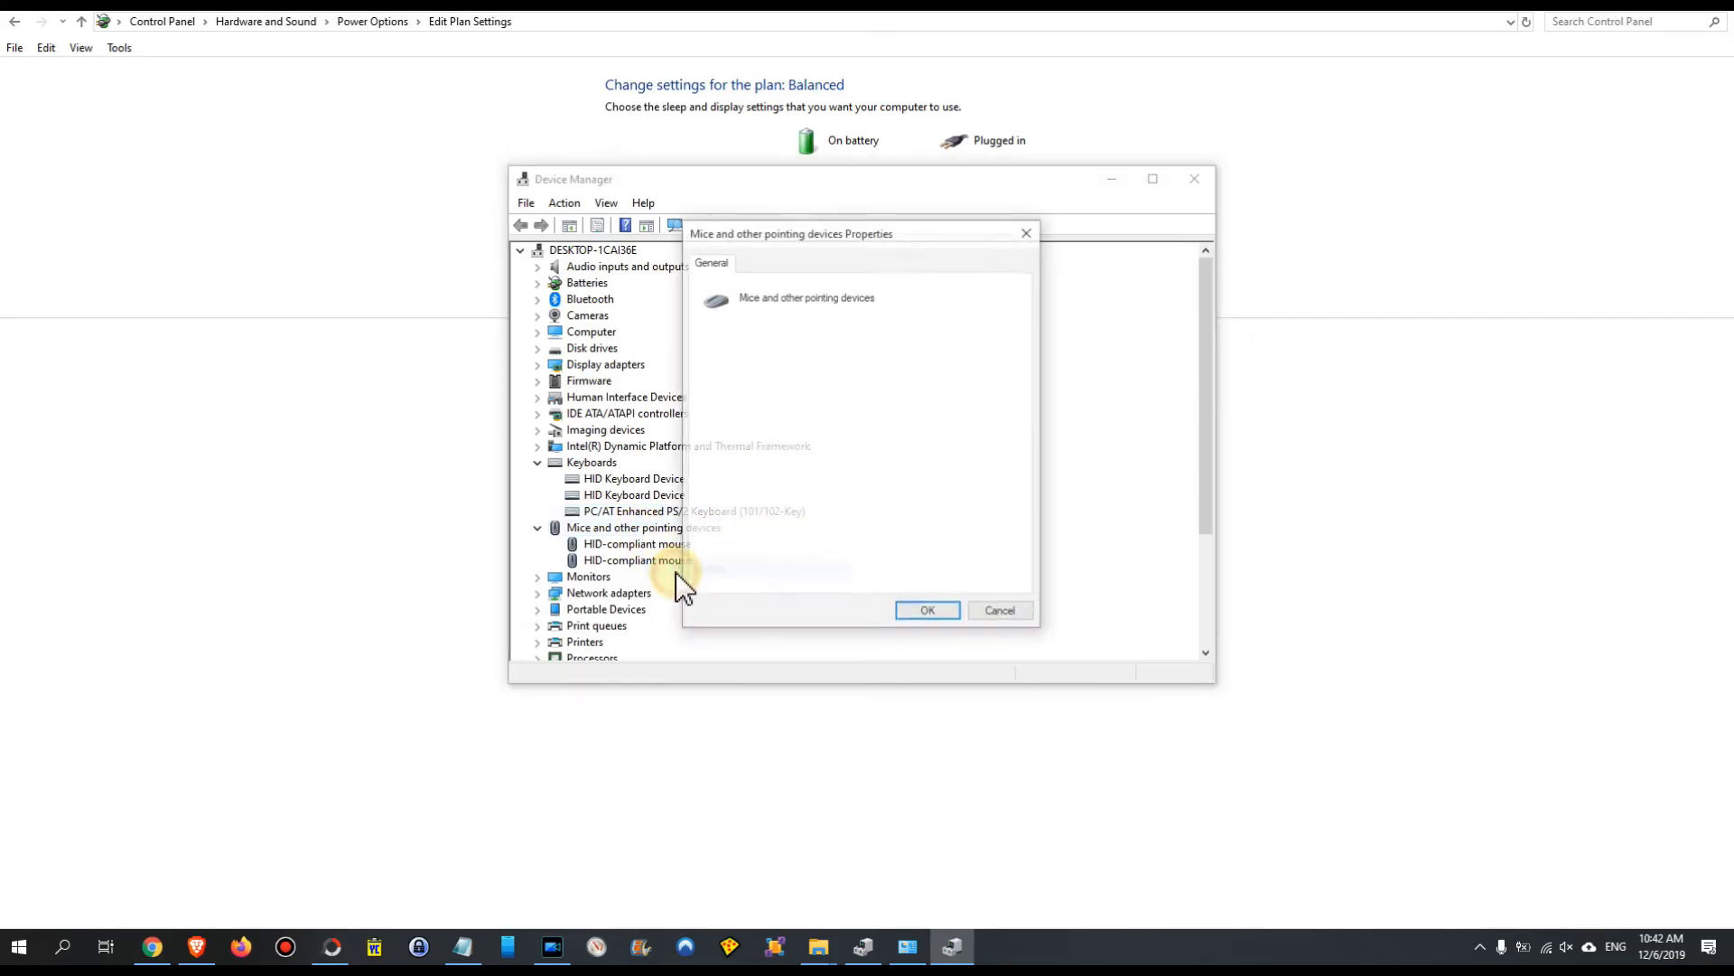
{"action": "left_click", "coordinate": [986, 610]}
Check the first HID-compliant mouse's properties for a power management section and close them without changes.
{"action": "left_click", "coordinate": [597, 543]}
{"action": "right_click", "coordinate": [607, 543]}
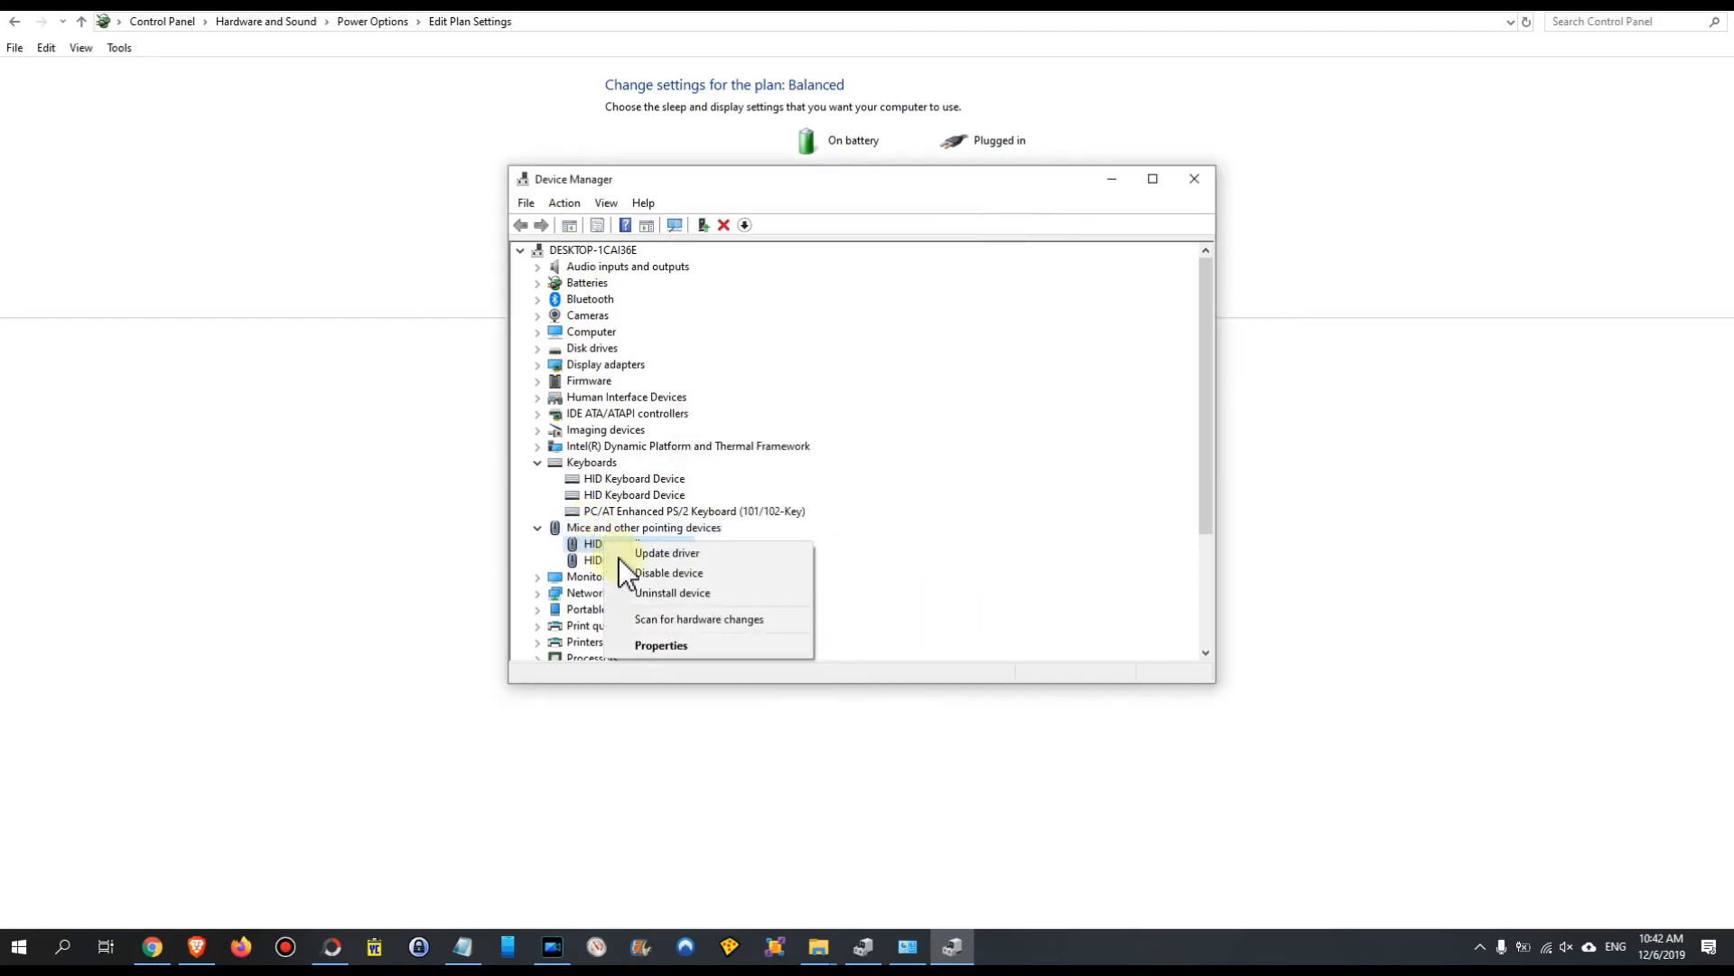
{"action": "left_click", "coordinate": [664, 644]}
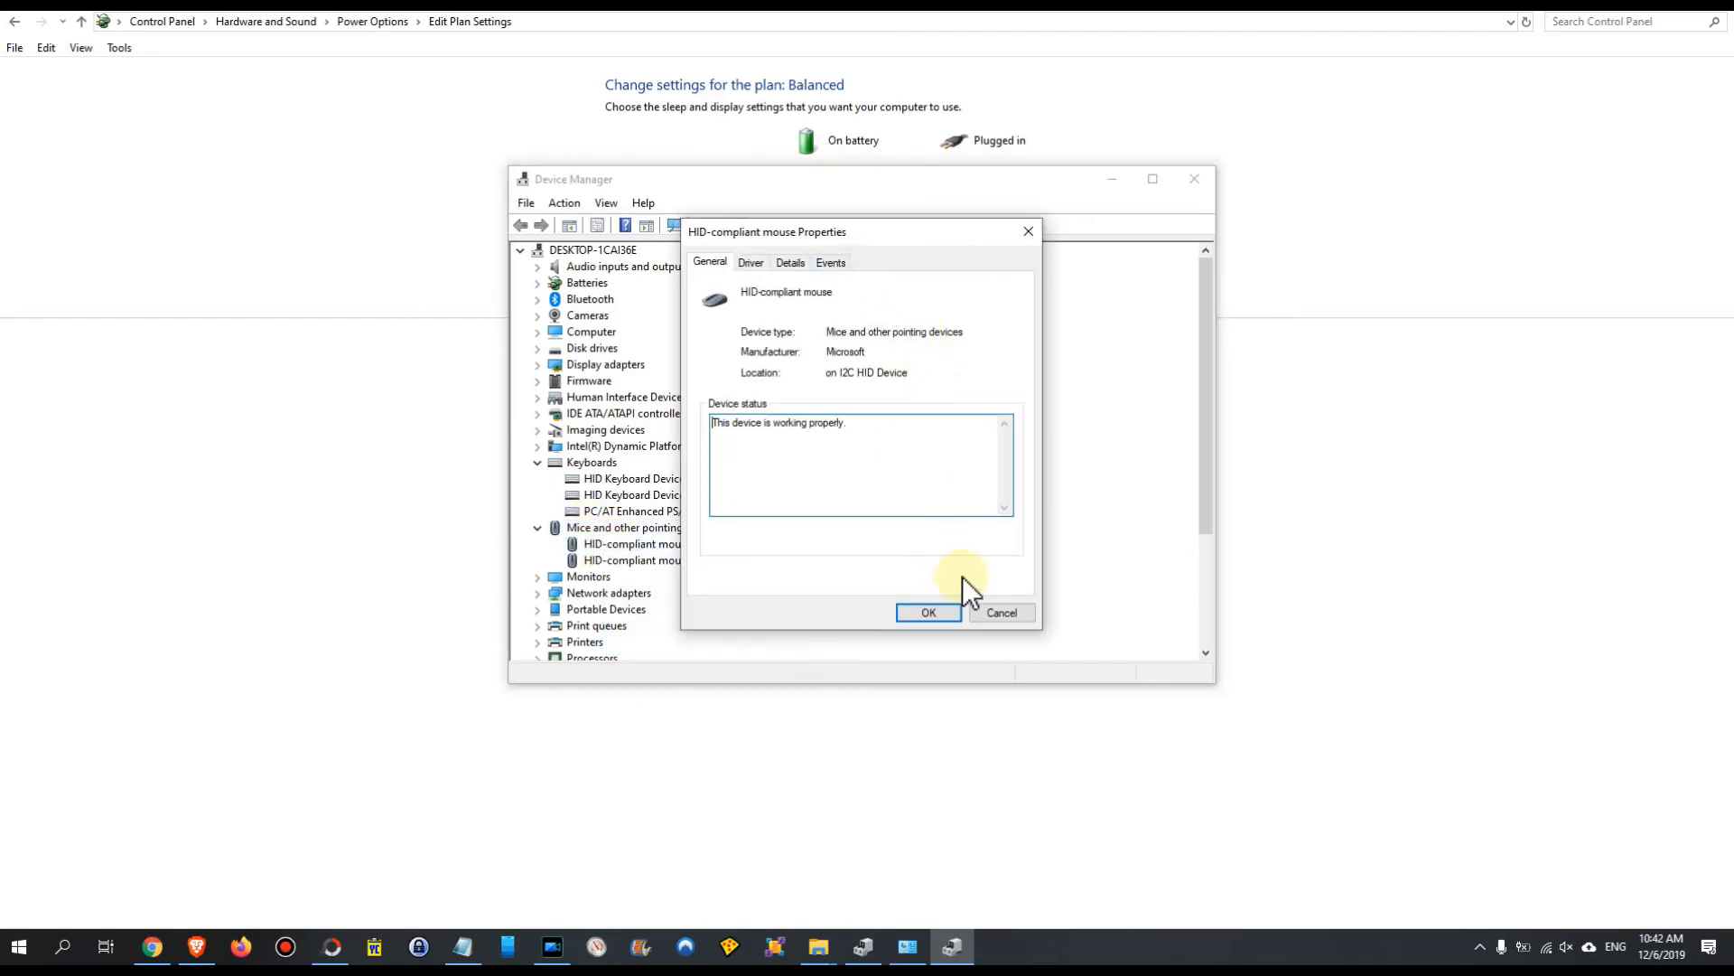
{"action": "left_click", "coordinate": [986, 610]}
Check that the second HID-compliant mouse is allowed to wake the computer in its power management properties, and confirm.
{"action": "left_click", "coordinate": [628, 561]}
{"action": "right_click", "coordinate": [630, 562]}
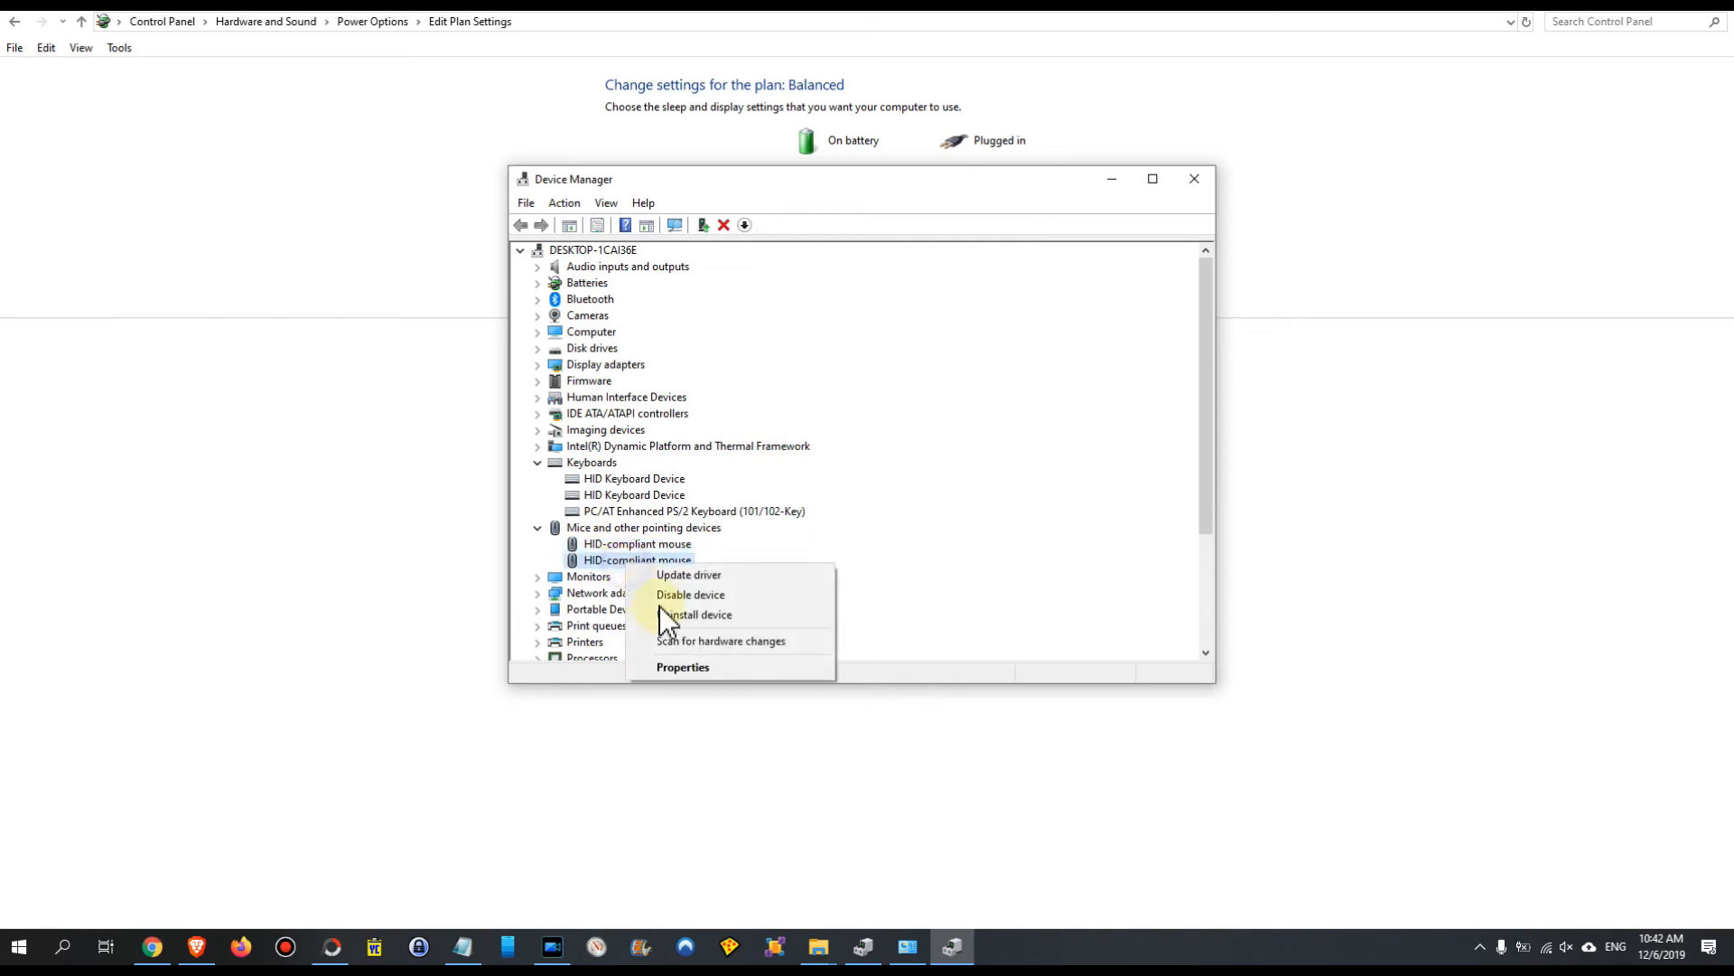
{"action": "left_click", "coordinate": [676, 665]}
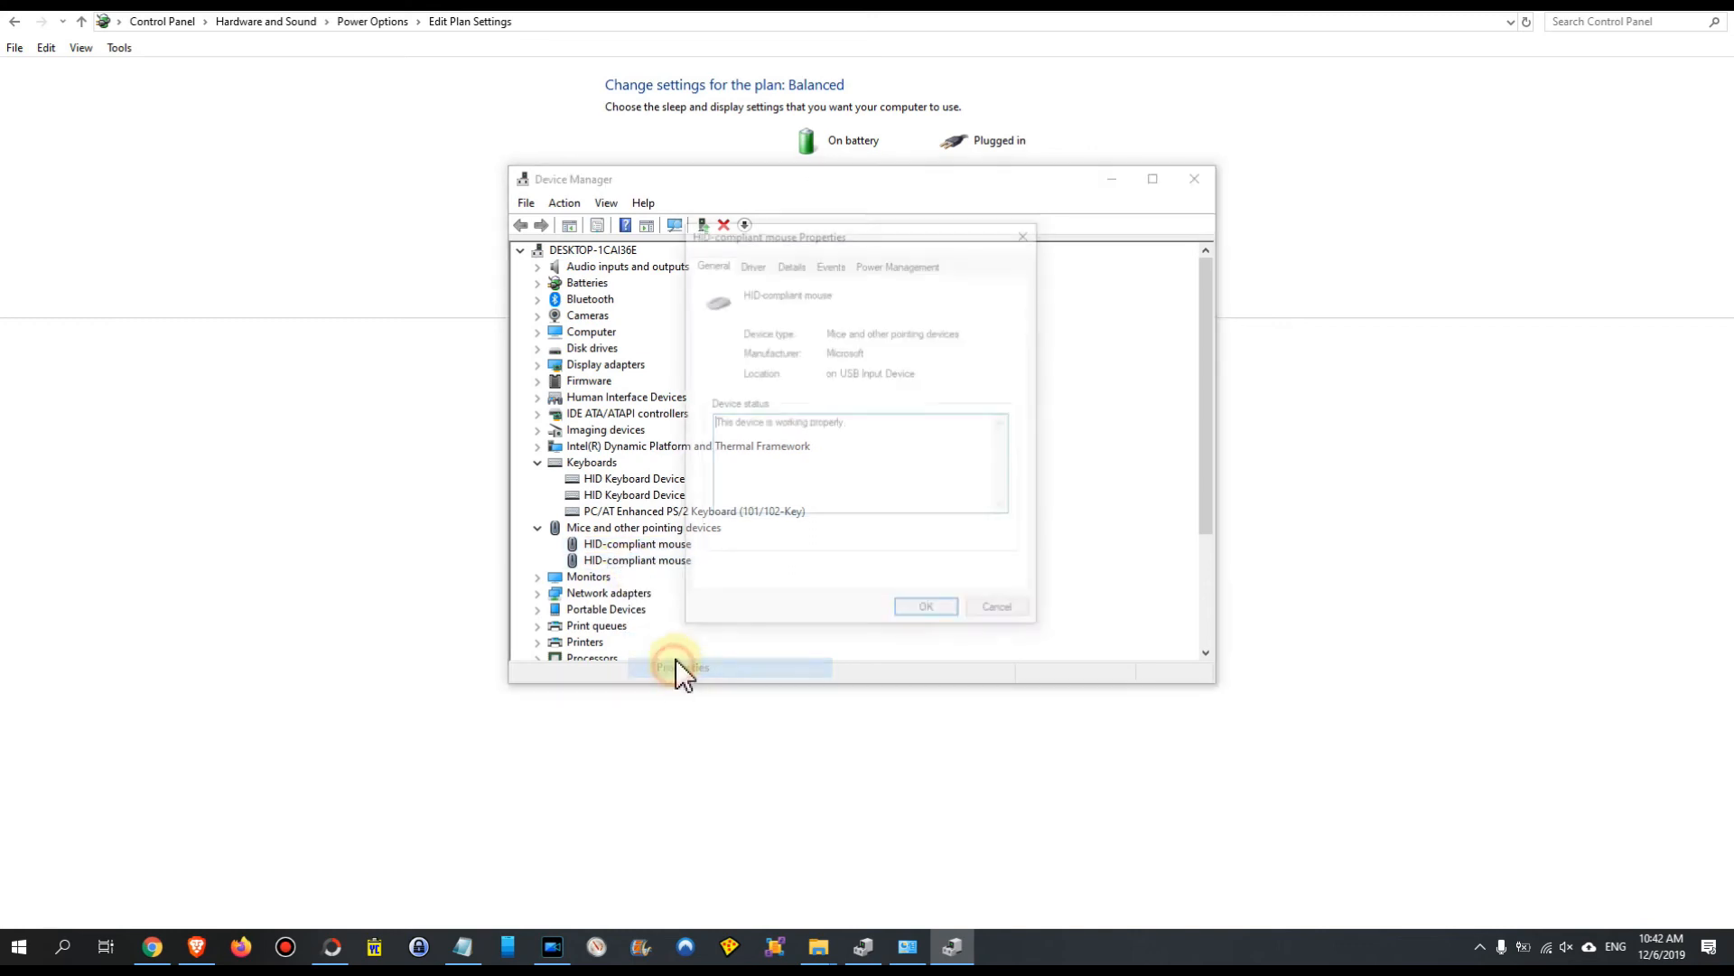
{"action": "left_click", "coordinate": [916, 263]}
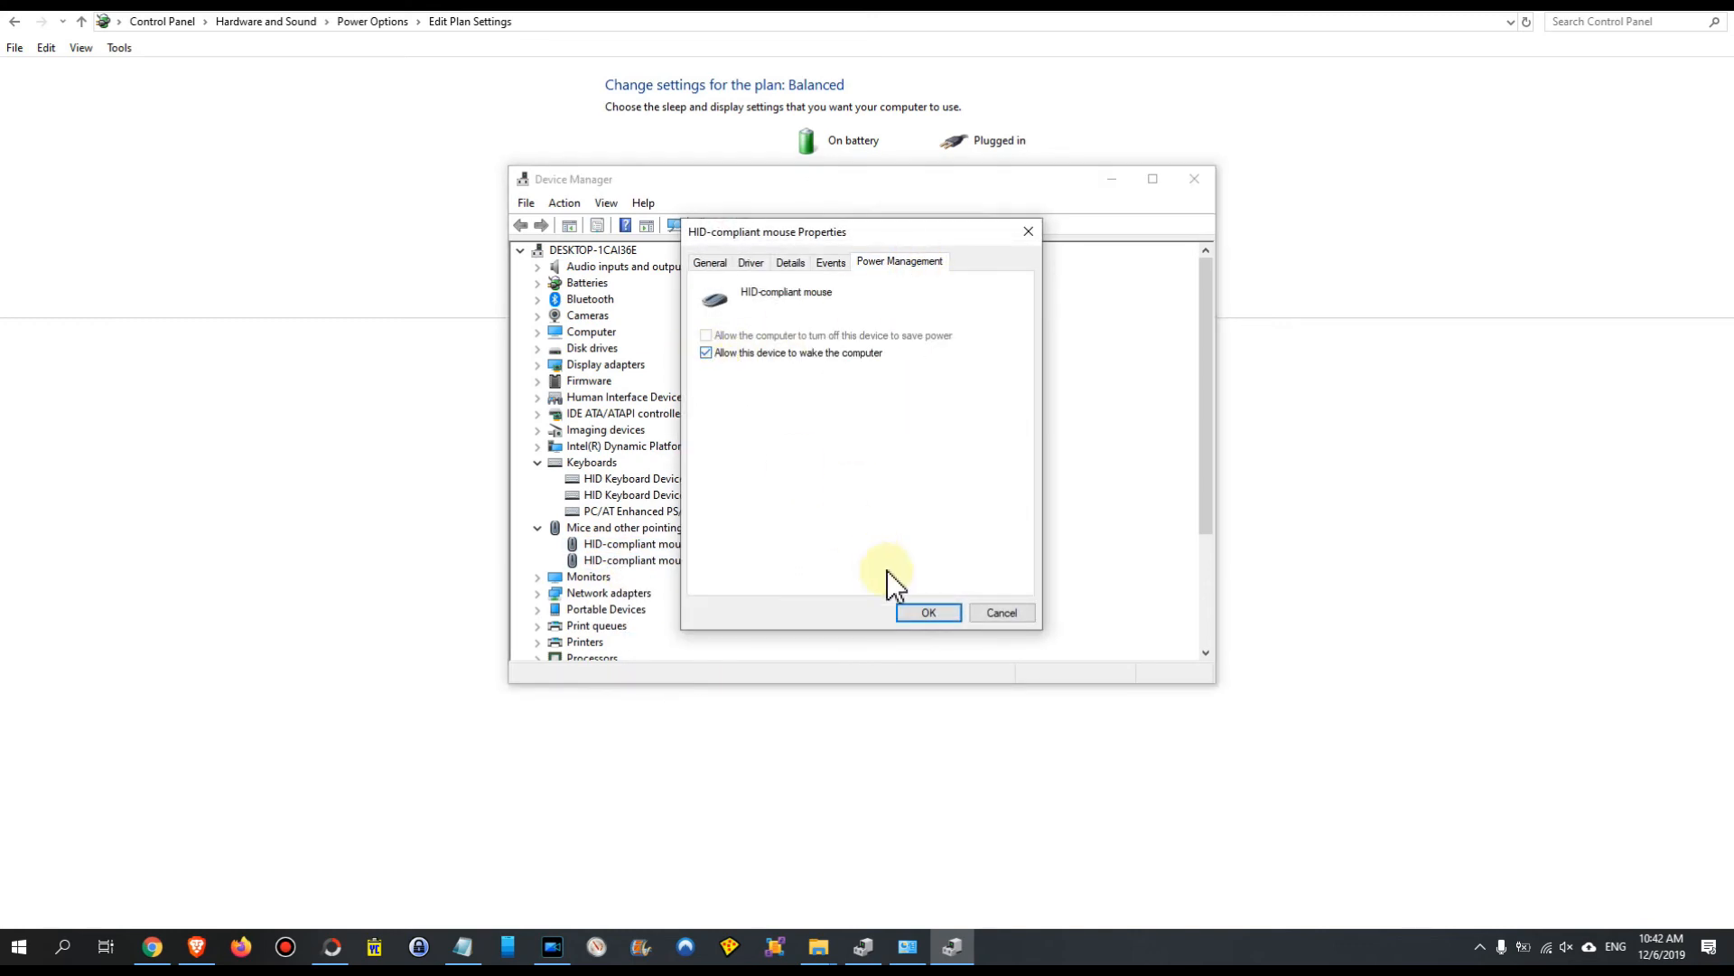
{"action": "left_click", "coordinate": [930, 614]}
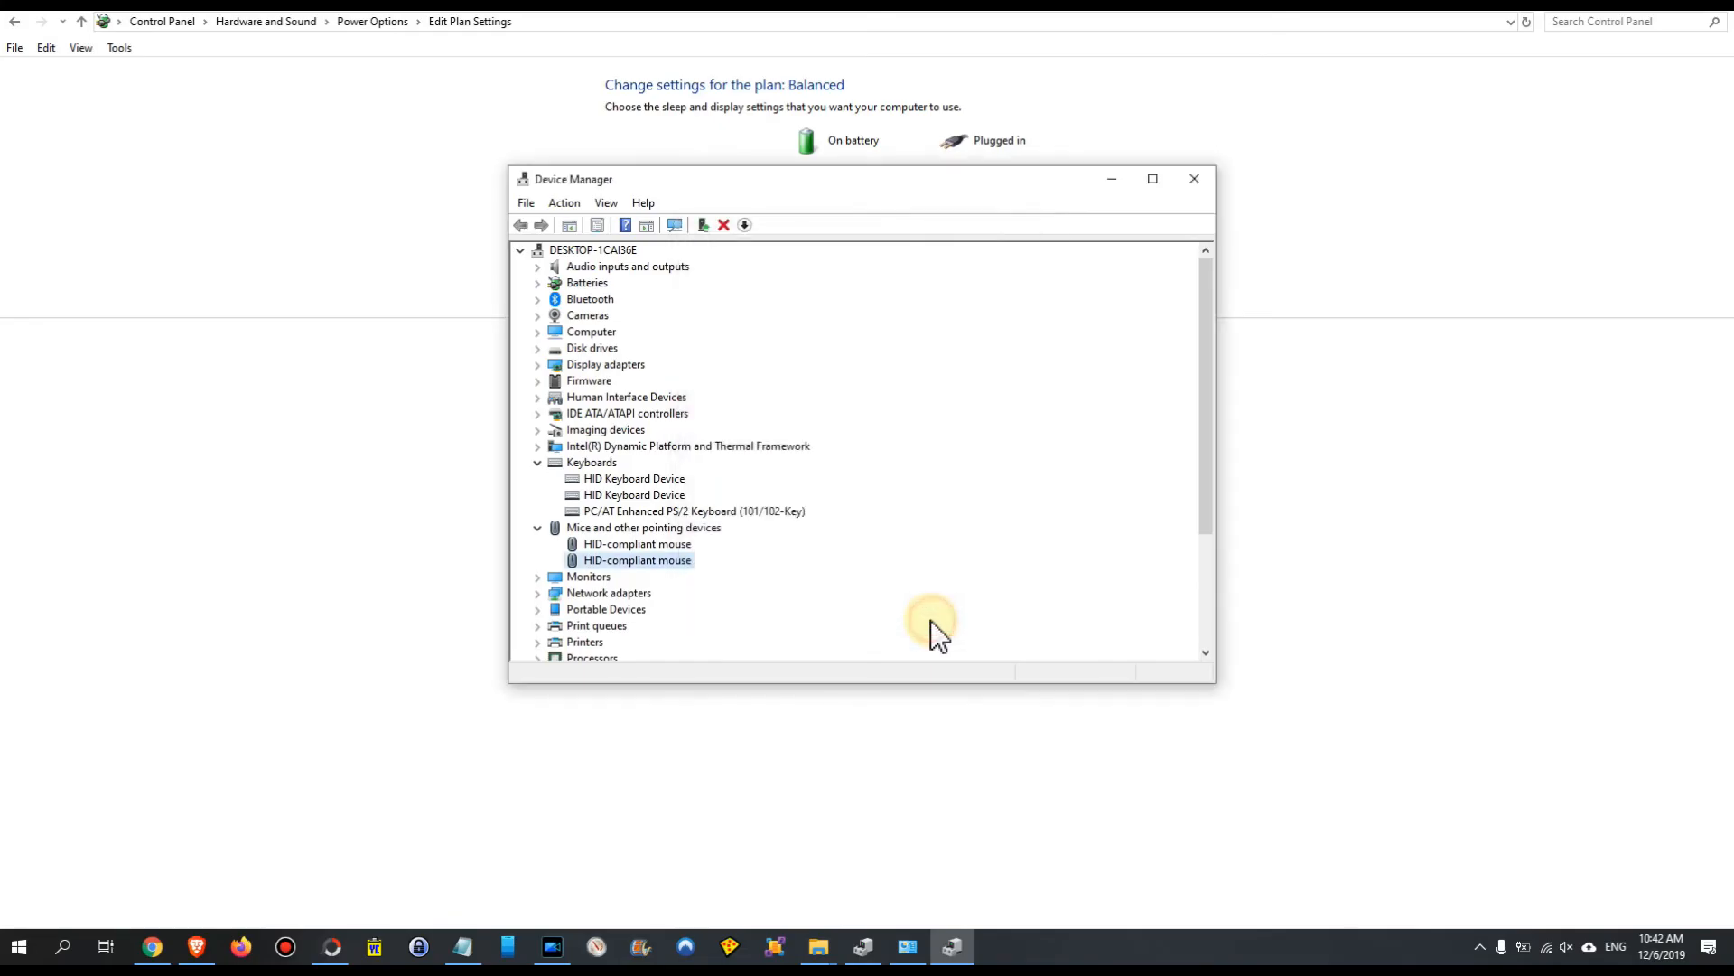
Close Device Manager and switch to Chrome to view the photo of the BIOS wake-up settings.
{"action": "left_click", "coordinate": [1203, 181]}
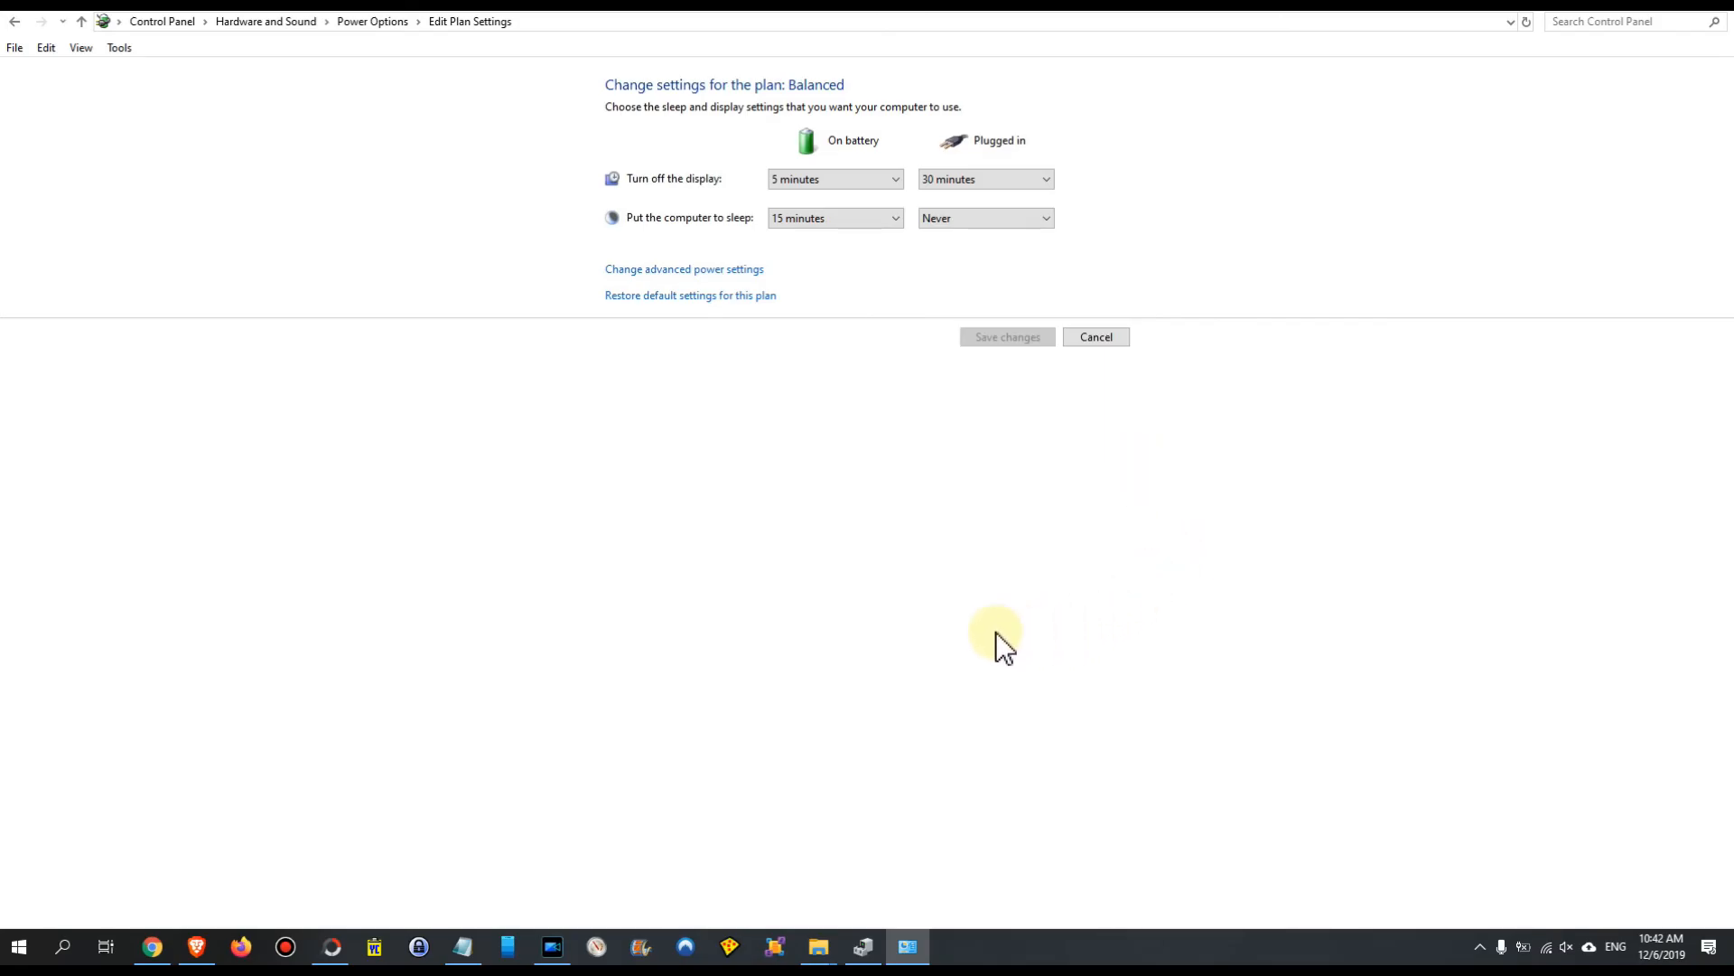
{"action": "left_click", "coordinate": [151, 952]}
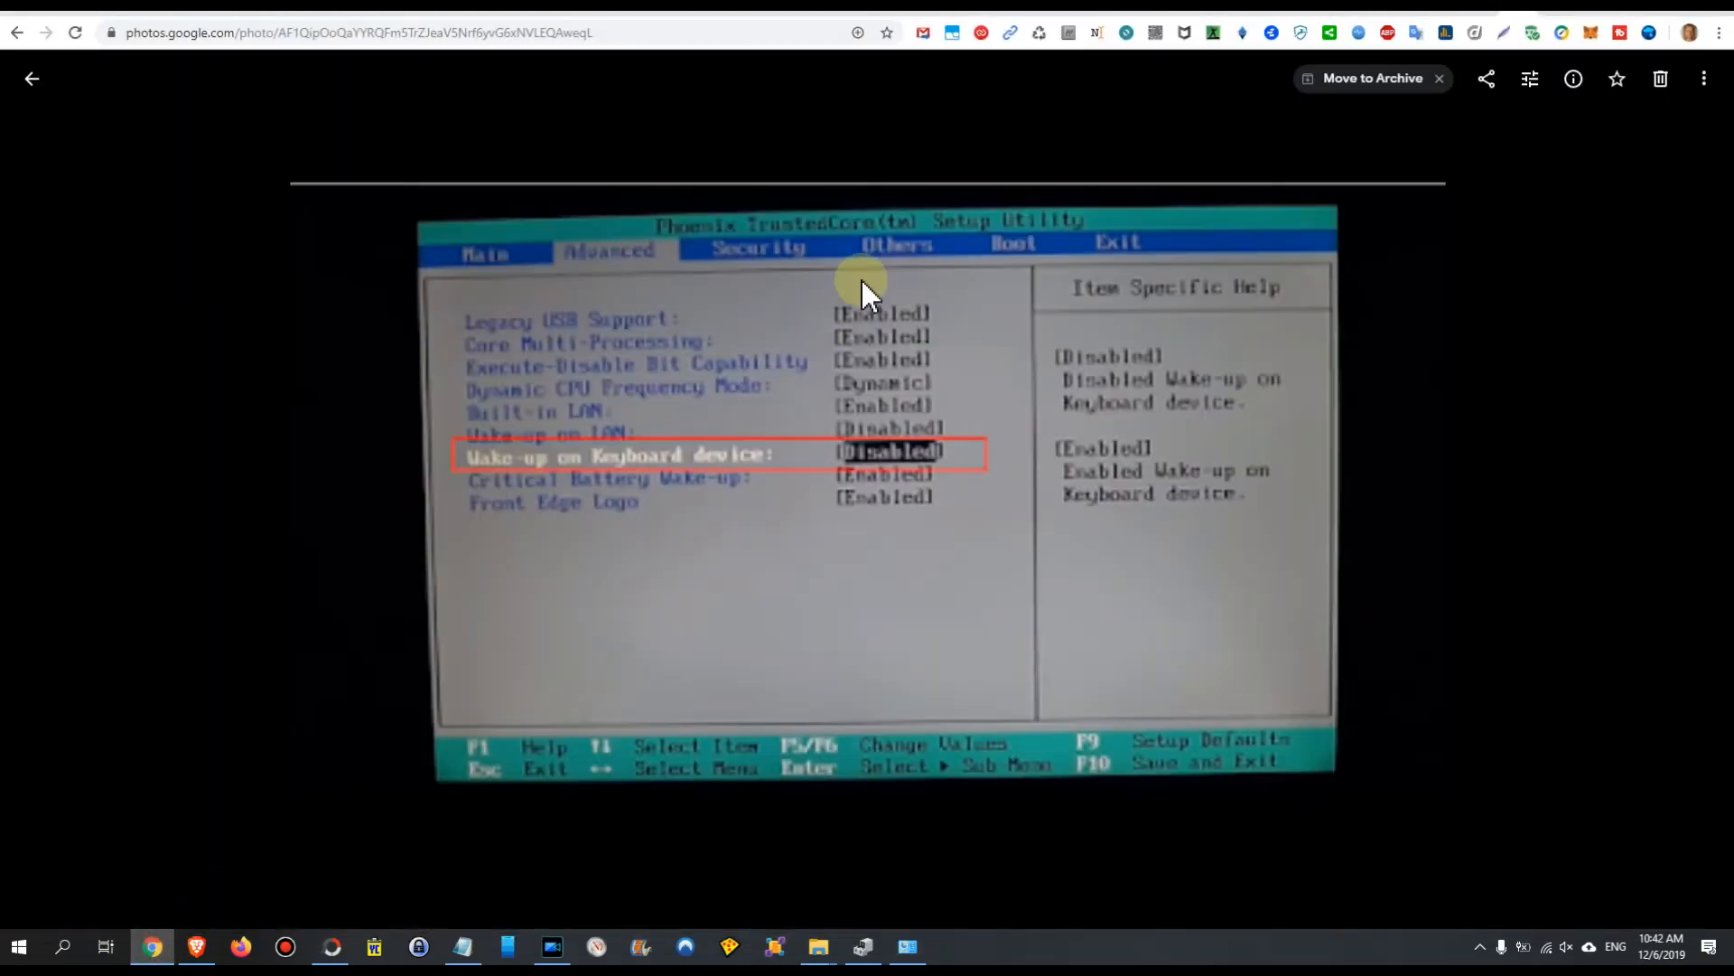